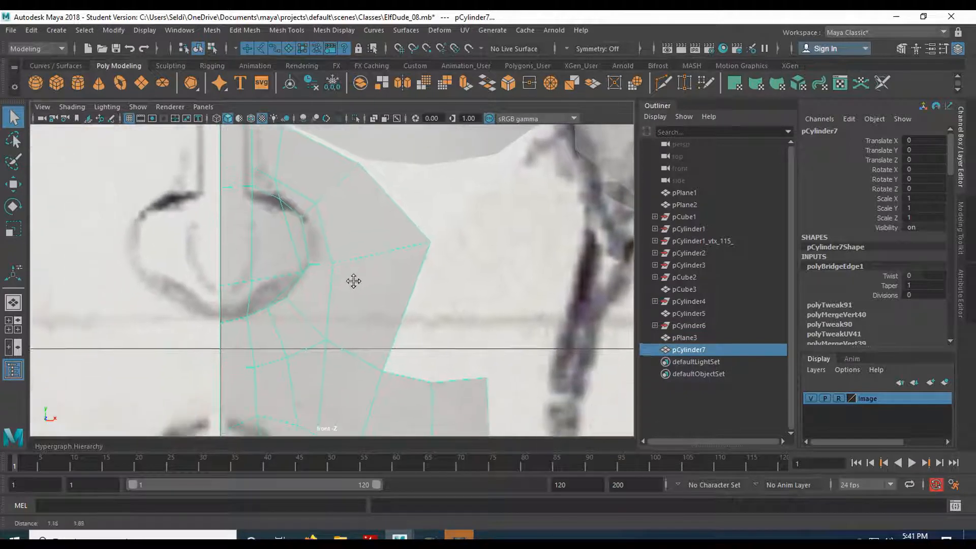
- Pull the two outer cheek-side vertices of the nose mesh inward toward the nostril in the front view
{"action": "right_click_drag", "start_coordinate": [372, 194], "coordinate": [316, 196]}
{"action": "left_click", "coordinate": [428, 257]}
{"action": "key", "text": "w"}
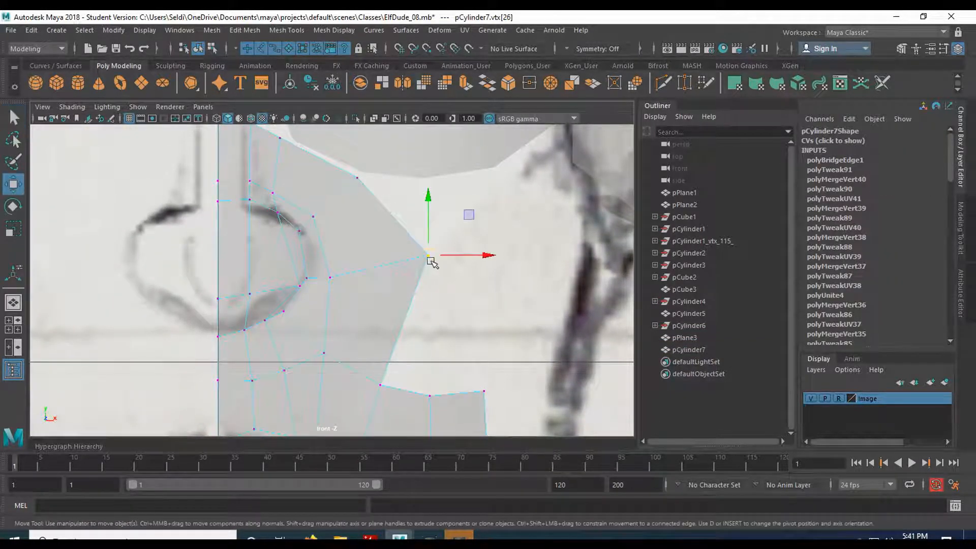
{"action": "left_click_drag", "start_coordinate": [430, 258], "coordinate": [391, 257]}
{"action": "left_click", "coordinate": [357, 177]}
{"action": "left_click_drag", "start_coordinate": [359, 176], "coordinate": [334, 186]}
{"action": "left_click", "coordinate": [391, 257]}
{"action": "left_click_drag", "start_coordinate": [391, 258], "coordinate": [375, 257]}
{"action": "middle_click_drag", "start_coordinate": [333, 185], "coordinate": [307, 194], "text": "alt"}
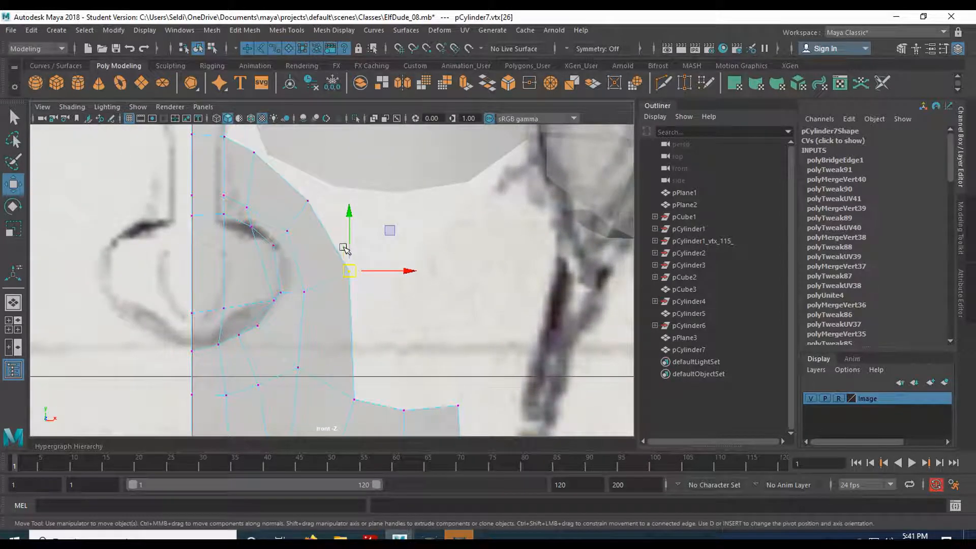
- Combine the eye mesh pCylinder5 and the nose-and-mouth mesh pCylinder7 into one object
{"action": "left_click", "coordinate": [366, 192]}
{"action": "key", "text": "f"}
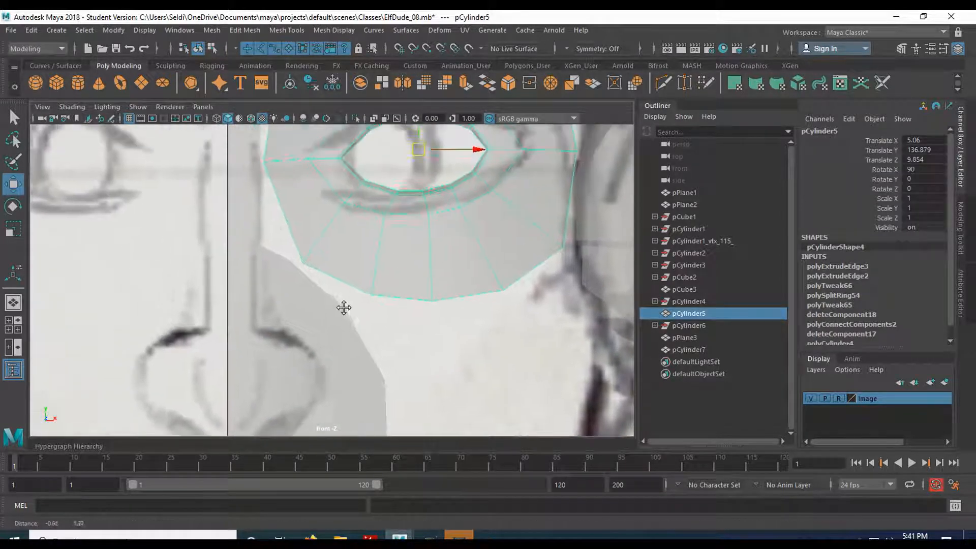
{"action": "left_click", "coordinate": [297, 283]}
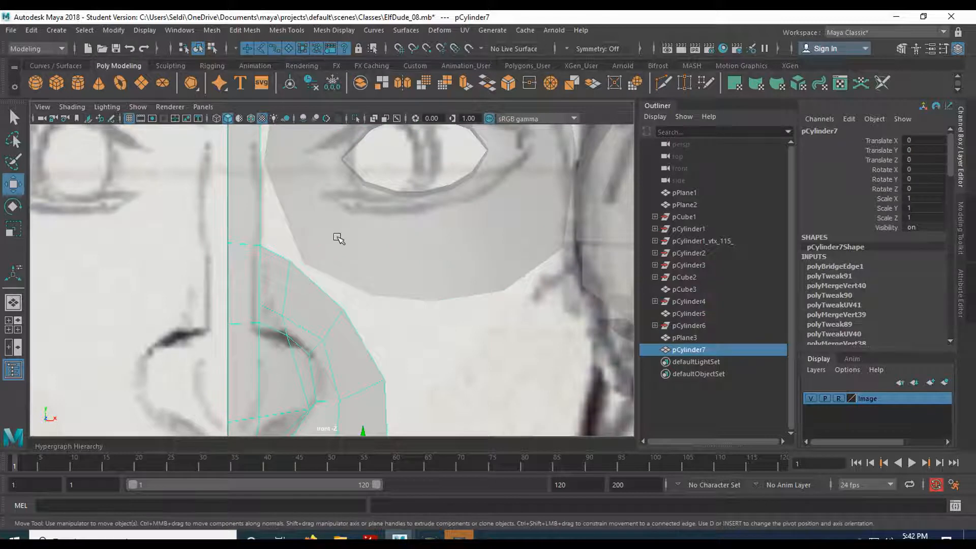
{"action": "left_click", "coordinate": [341, 246], "text": "shift"}
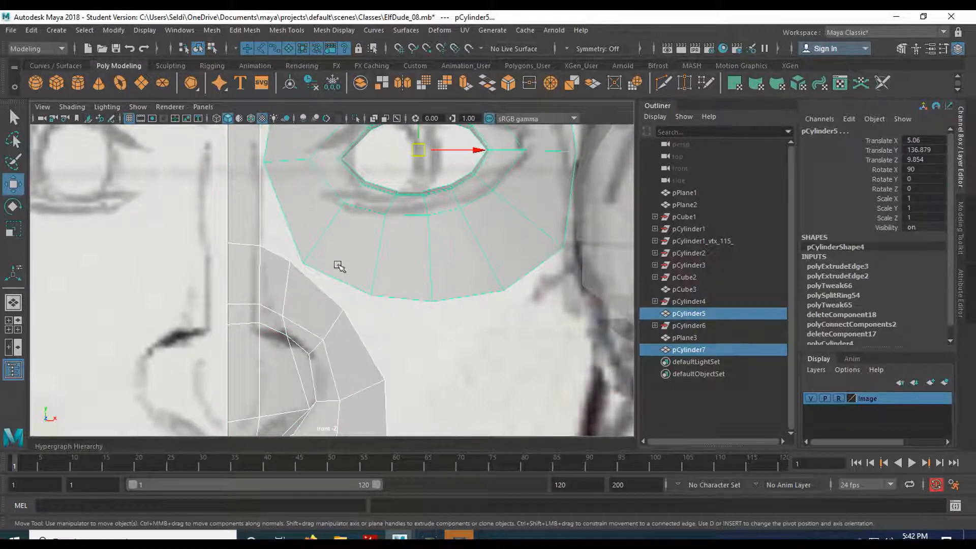
{"action": "left_click", "coordinate": [361, 87]}
{"action": "scroll", "coordinate": [319, 234], "scroll_direction": "up", "scroll_amount": 2}
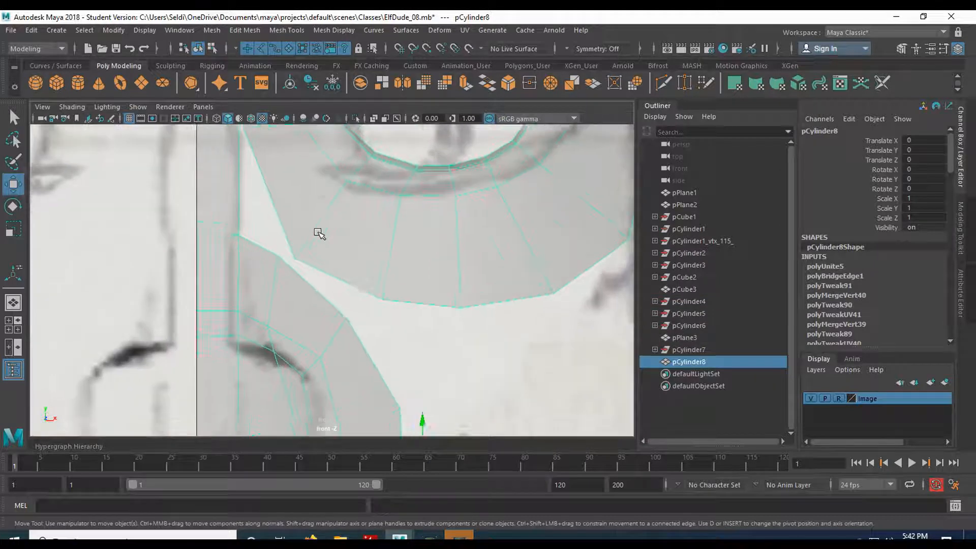
- Move the eye ring's lower inner vertex closer to the neighbouring vertex beside the nose bridge
{"action": "scroll", "coordinate": [309, 284], "scroll_direction": "down", "scroll_amount": 3}
{"action": "right_click_drag", "start_coordinate": [269, 193], "coordinate": [202, 194]}
{"action": "left_click", "coordinate": [228, 212]}
{"action": "left_click_drag", "start_coordinate": [279, 212], "coordinate": [316, 215]}
{"action": "left_click", "coordinate": [285, 359]}
{"action": "left_click_drag", "start_coordinate": [285, 360], "coordinate": [275, 348]}
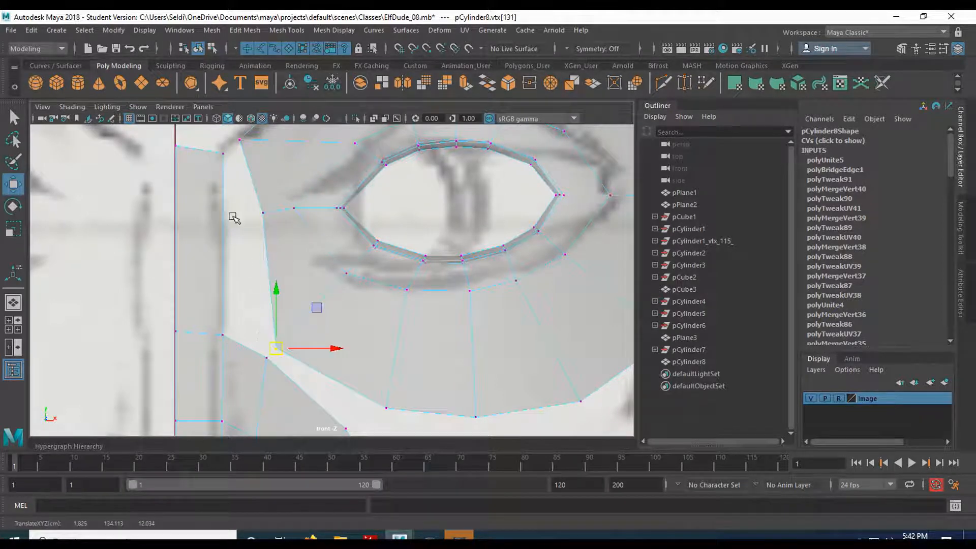
- Insert an edge loop across the nose bridge strip, level with the inner corner of the eye
{"action": "right_click_drag", "start_coordinate": [214, 193], "coordinate": [244, 177]}
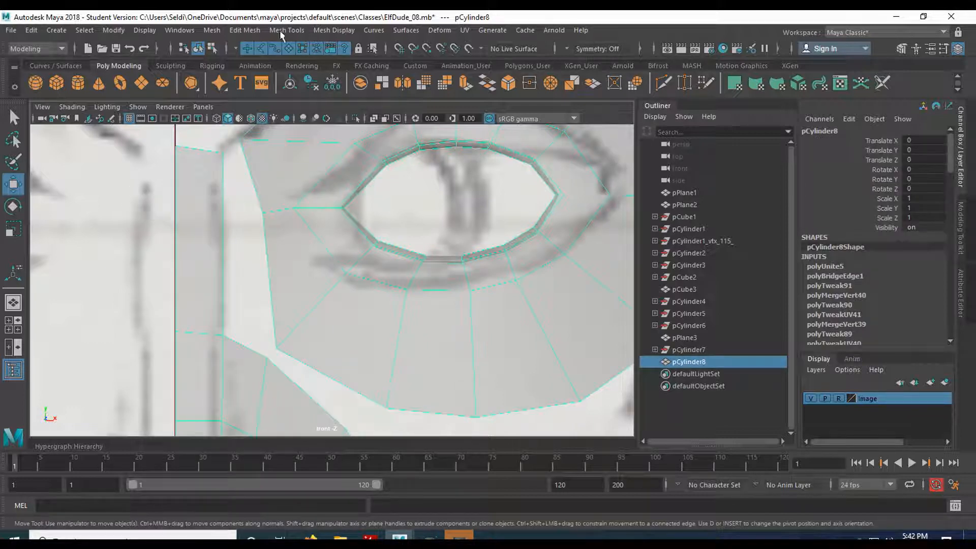
{"action": "left_click", "coordinate": [256, 31]}
{"action": "mouse_move", "coordinate": [276, 32]}
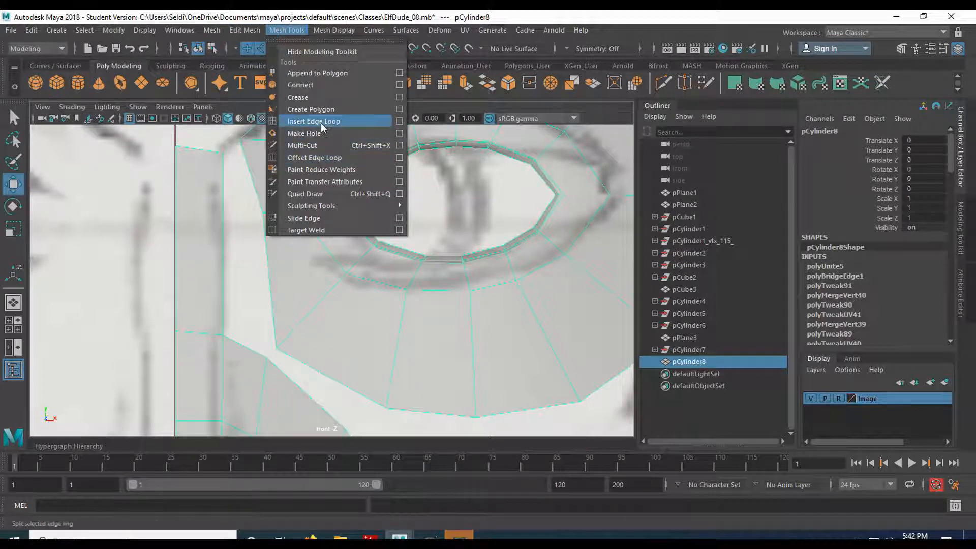
{"action": "left_click", "coordinate": [313, 121]}
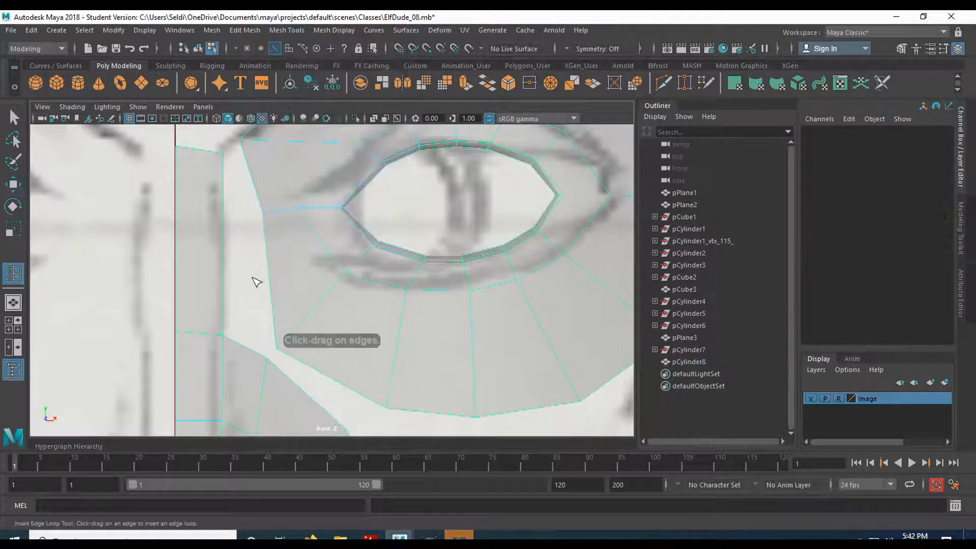
{"action": "left_click", "coordinate": [224, 222]}
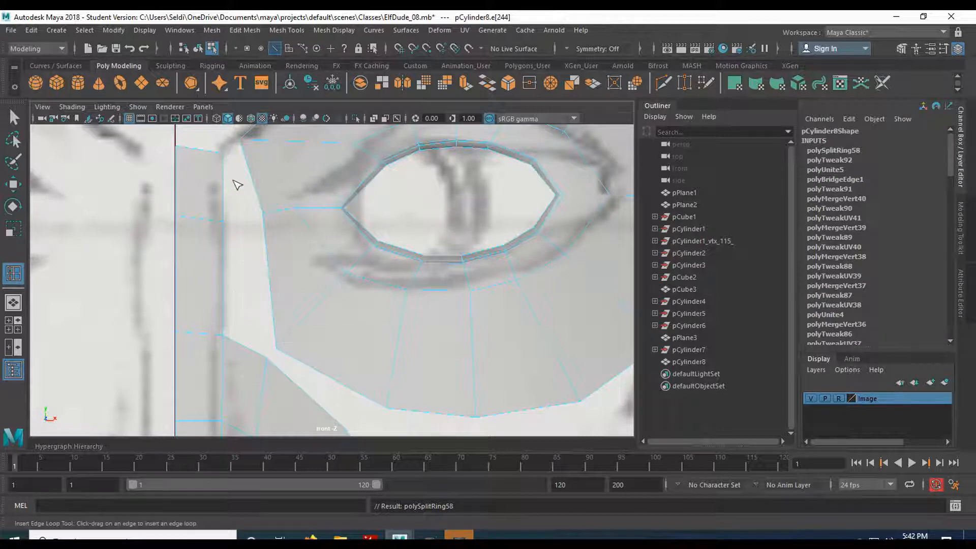
- In the perspective view, target weld the eye ring's two lower inner vertices to the matching vertices on the nose mesh's upper edge
{"action": "scroll", "coordinate": [245, 274], "scroll_direction": "up", "scroll_amount": 4}
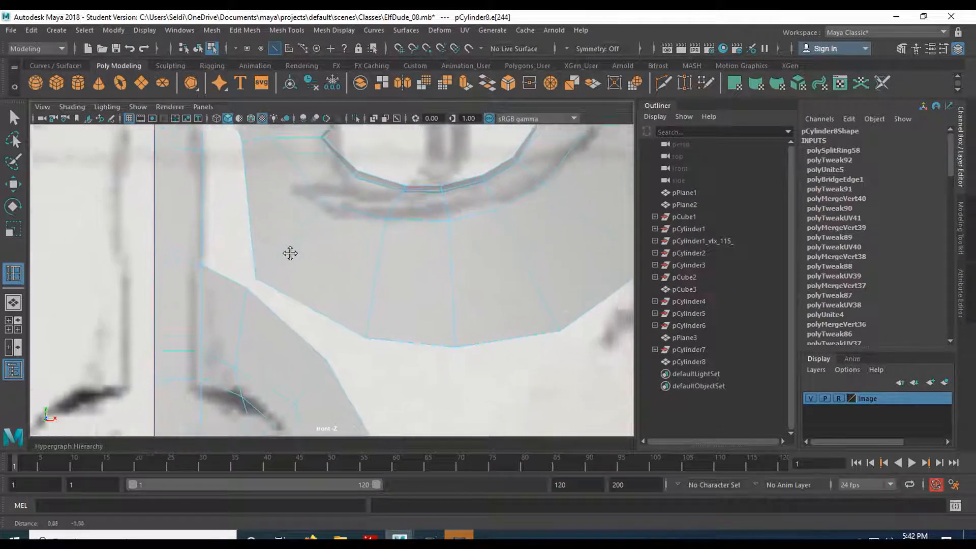
{"action": "scroll", "coordinate": [283, 244], "scroll_direction": "down", "scroll_amount": 5}
{"action": "scroll", "coordinate": [326, 329], "scroll_direction": "down", "scroll_amount": 2}
{"action": "key", "text": "space"}
{"action": "key", "text": "space"}
{"action": "left_click_drag", "start_coordinate": [330, 244], "coordinate": [332, 287], "text": "alt"}
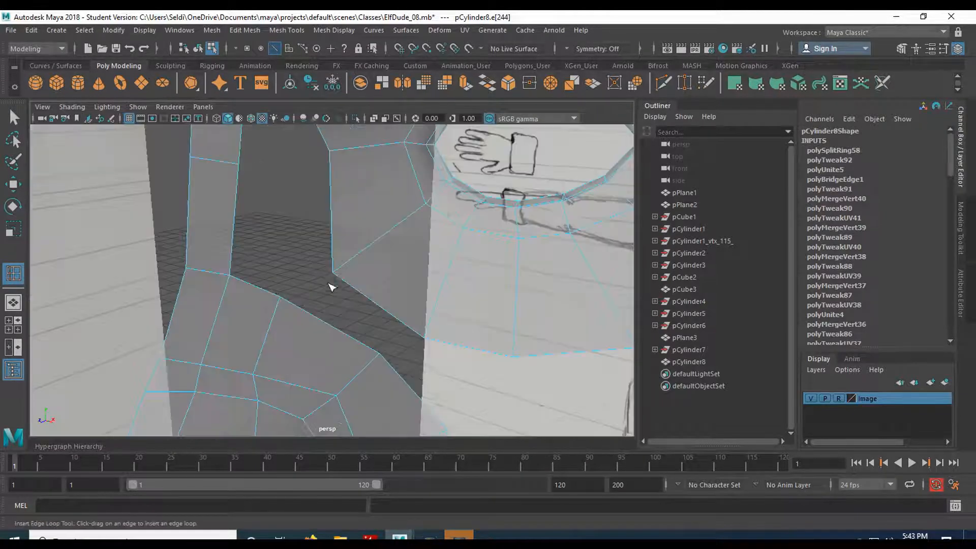
{"action": "left_click", "coordinate": [684, 83]}
{"action": "right_click_drag", "start_coordinate": [371, 194], "coordinate": [326, 199]}
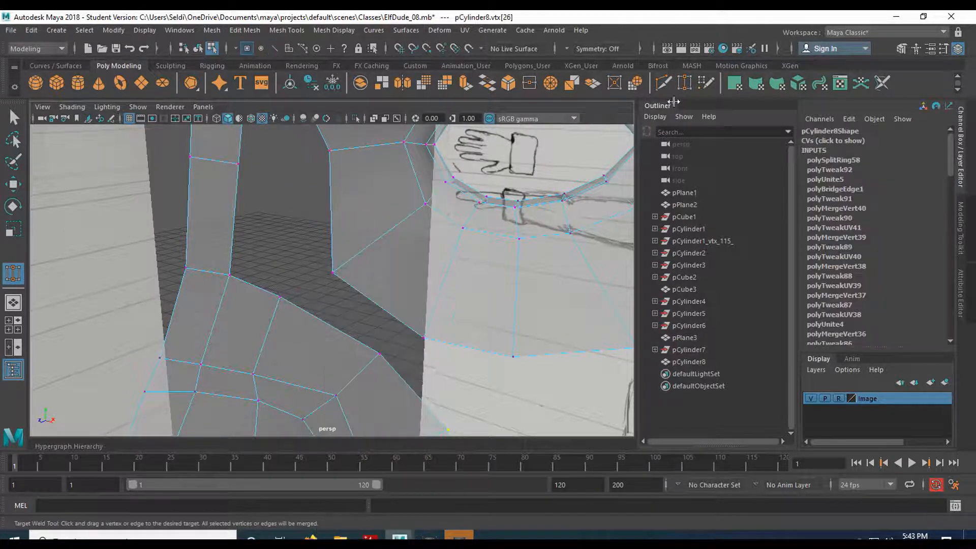
{"action": "left_click_drag", "start_coordinate": [341, 266], "coordinate": [279, 297]}
{"action": "left_click_drag", "start_coordinate": [424, 337], "coordinate": [380, 354]}
- Remove all transparency from the face mesh's lambert1 material and return to the object's channel values
{"action": "scroll", "coordinate": [379, 346], "scroll_direction": "down", "scroll_amount": 2}
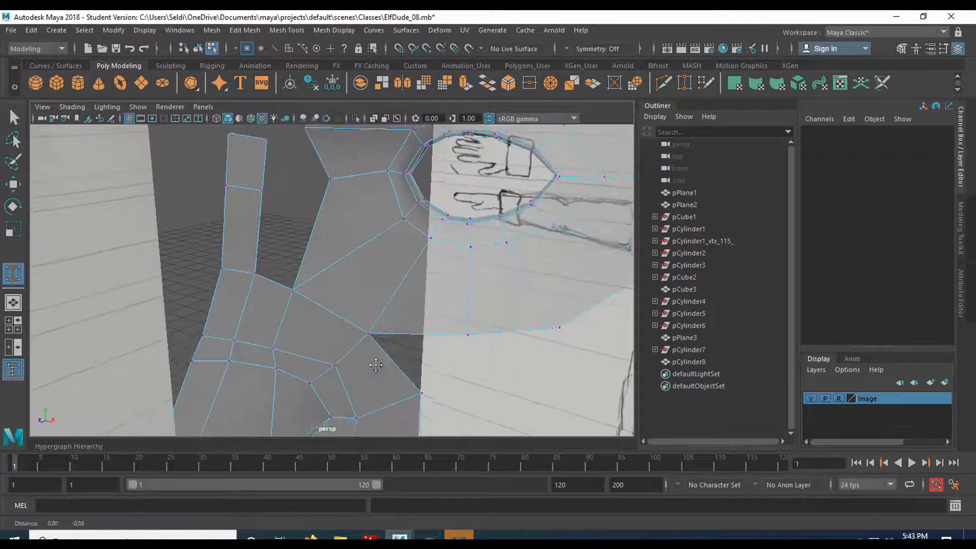
{"action": "middle_click_drag", "start_coordinate": [374, 368], "coordinate": [360, 290], "text": "alt"}
{"action": "mouse_move", "coordinate": [359, 290]}
{"action": "left_mouse_down", "text": "alt"}
{"action": "mouse_move", "coordinate": [348, 251]}
{"action": "mouse_move", "coordinate": [385, 246]}
{"action": "mouse_move", "coordinate": [344, 264]}
{"action": "left_mouse_up", "text": "alt"}
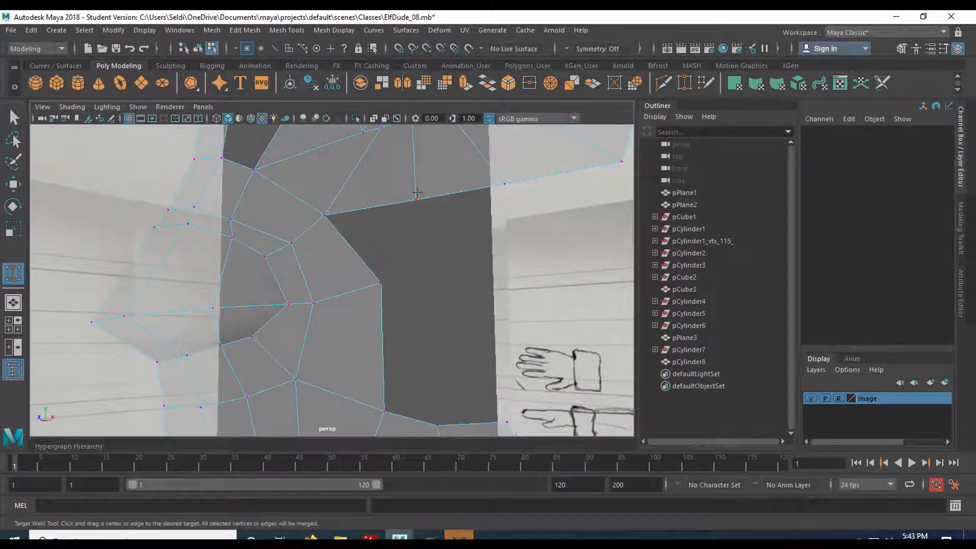
{"action": "left_click_drag", "start_coordinate": [400, 242], "coordinate": [419, 250], "text": "alt"}
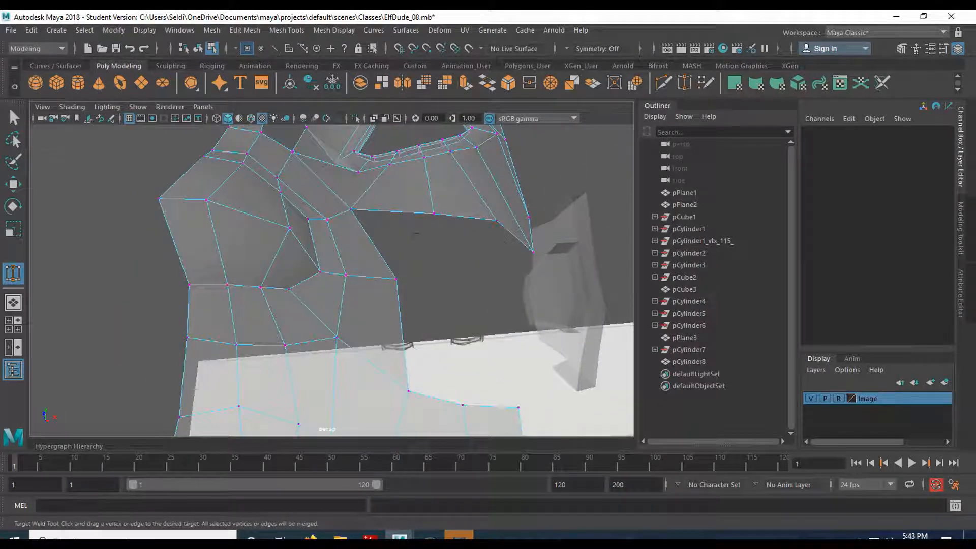
{"action": "mouse_move", "coordinate": [490, 317]}
{"action": "left_mouse_down", "text": "alt"}
{"action": "mouse_move", "coordinate": [366, 224]}
{"action": "mouse_move", "coordinate": [333, 173]}
{"action": "mouse_move", "coordinate": [347, 290]}
{"action": "mouse_move", "coordinate": [487, 246]}
{"action": "left_mouse_up", "text": "alt"}
{"action": "key", "text": "q"}
{"action": "right_click_drag", "start_coordinate": [452, 213], "coordinate": [466, 482]}
{"action": "right_click_drag", "start_coordinate": [382, 218], "coordinate": [386, 490]}
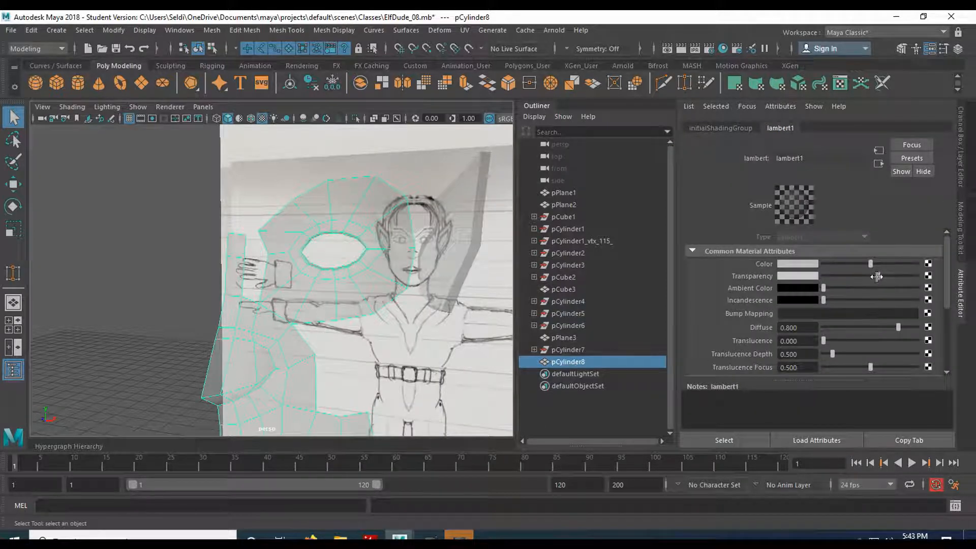
{"action": "left_click_drag", "start_coordinate": [876, 276], "coordinate": [766, 281]}
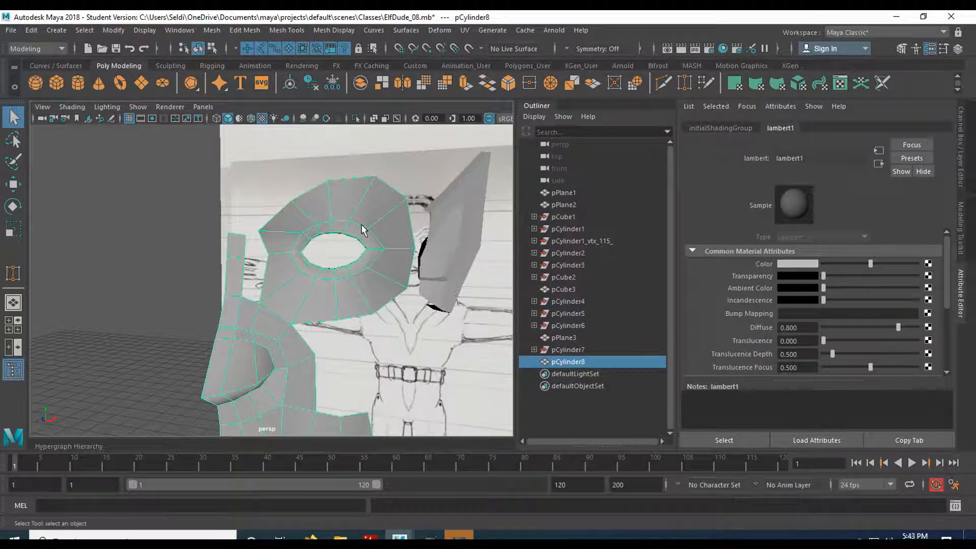
{"action": "left_click", "coordinate": [960, 142]}
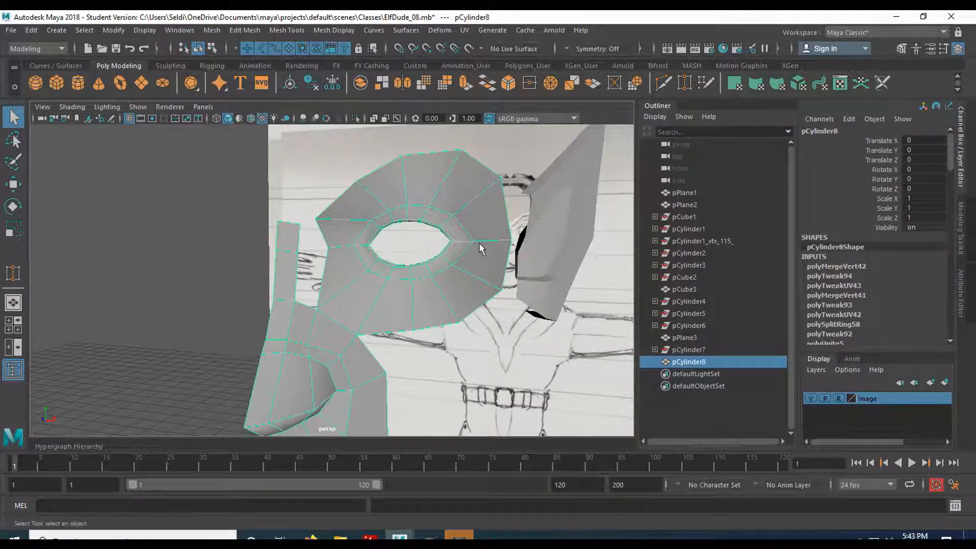
- Delete the combined face mesh's construction history
{"action": "scroll", "coordinate": [853, 278], "scroll_direction": "down", "scroll_amount": 15}
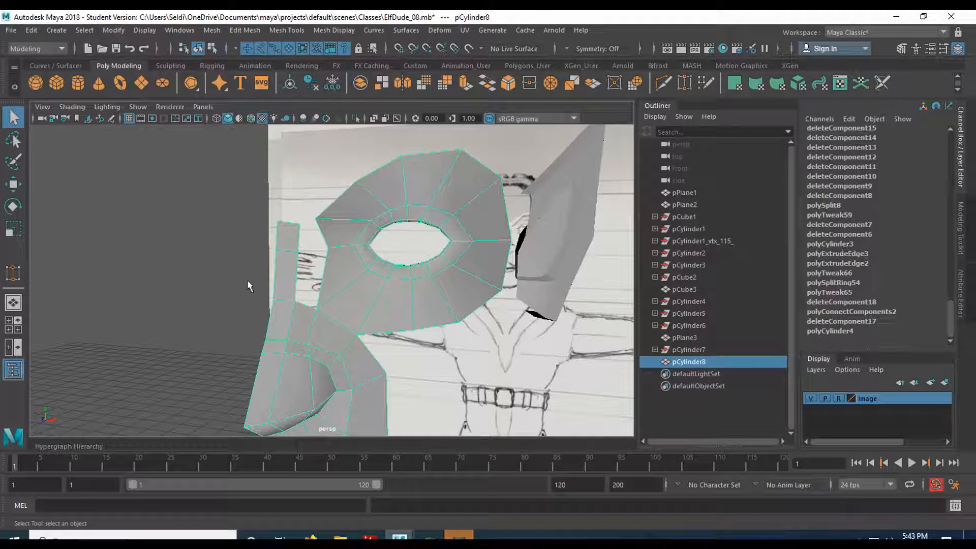
{"action": "left_click", "coordinate": [31, 31]}
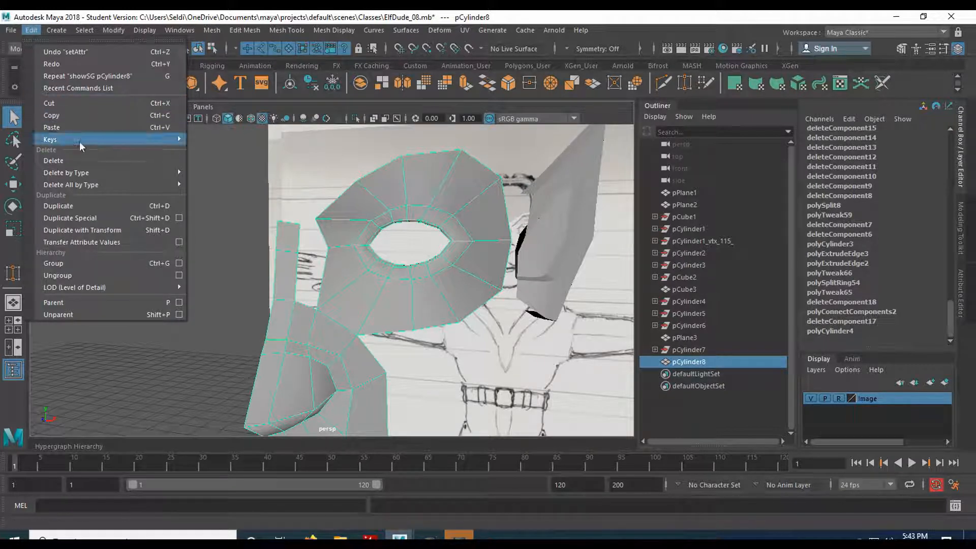
{"action": "mouse_move", "coordinate": [83, 174]}
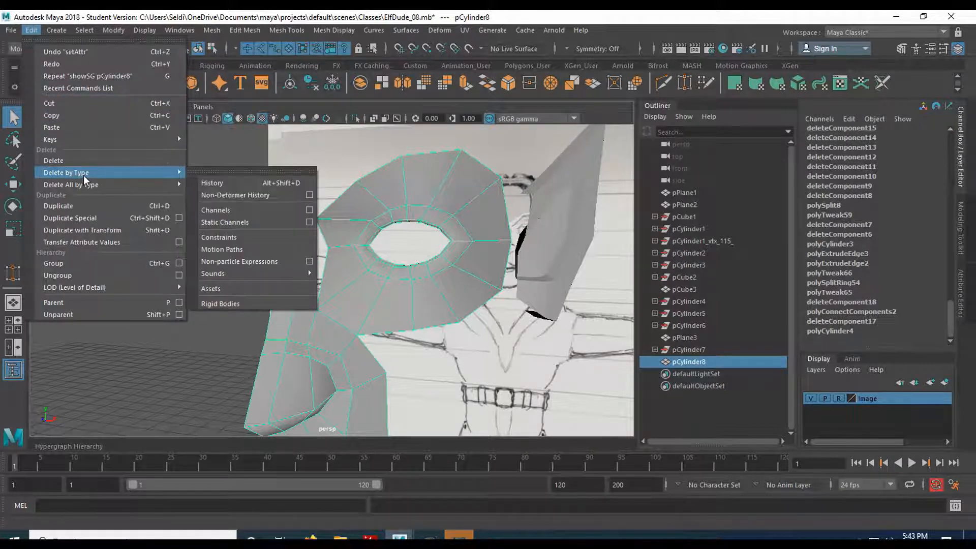
{"action": "left_click", "coordinate": [218, 183]}
- Hide the Image layer and bridge the nose bridge strip's two side edges to the facing inner edges of the eye ring
{"action": "scroll", "coordinate": [355, 268], "scroll_direction": "up", "scroll_amount": 3}
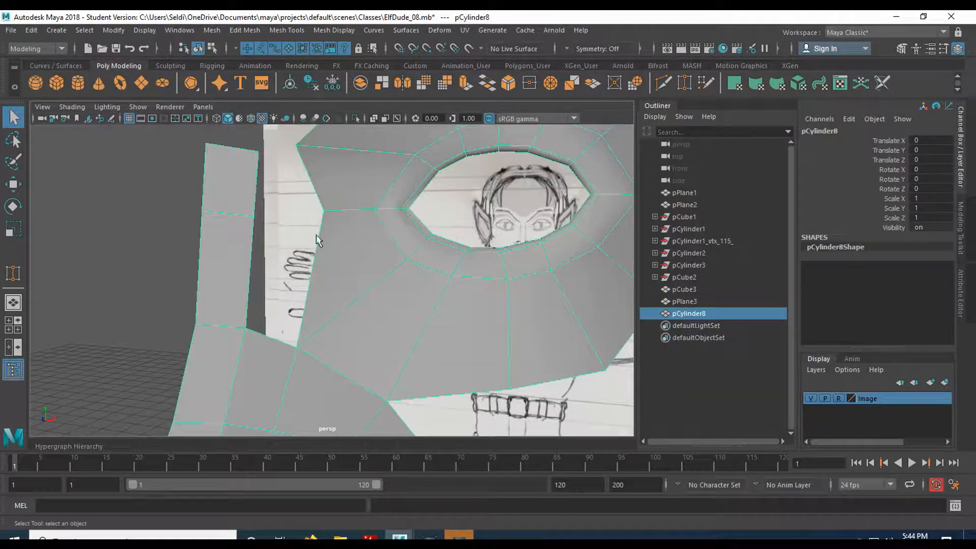
{"action": "right_click_drag", "start_coordinate": [321, 182], "coordinate": [322, 153]}
{"action": "left_click", "coordinate": [313, 186]}
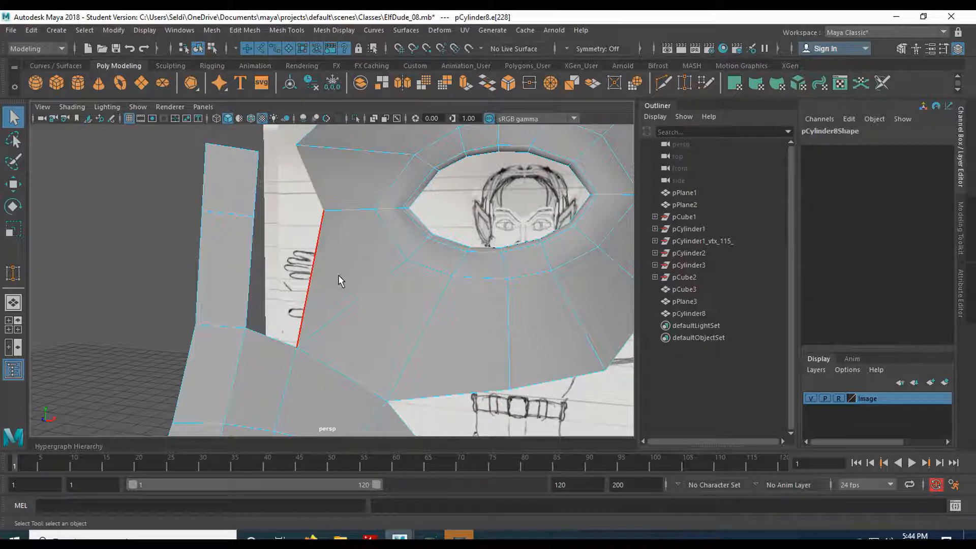
{"action": "left_click", "coordinate": [250, 201]}
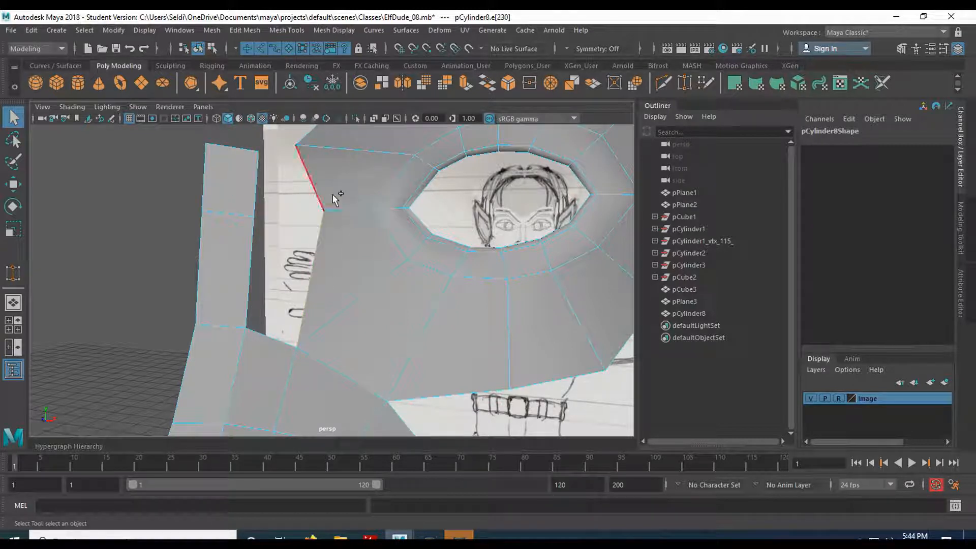
{"action": "left_click", "coordinate": [309, 277]}
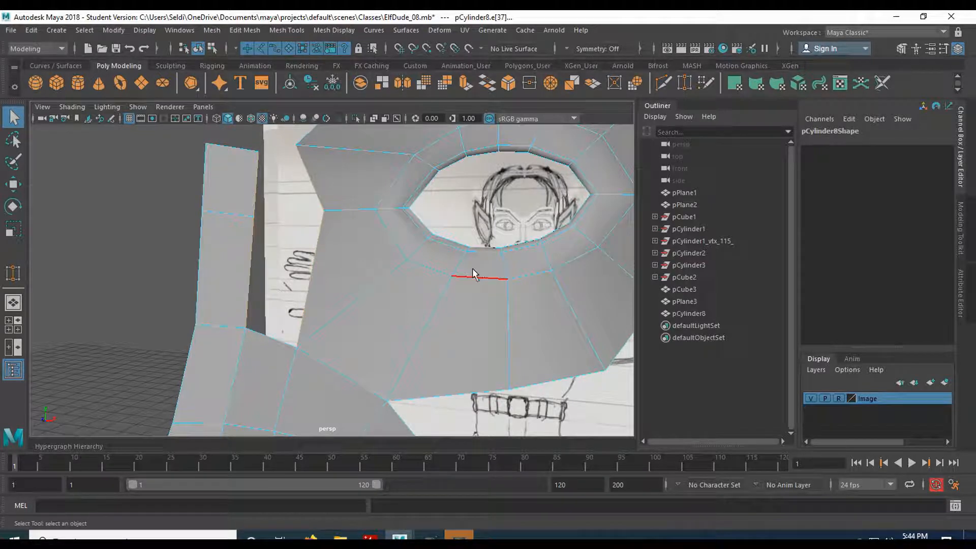
{"action": "left_click", "coordinate": [810, 398]}
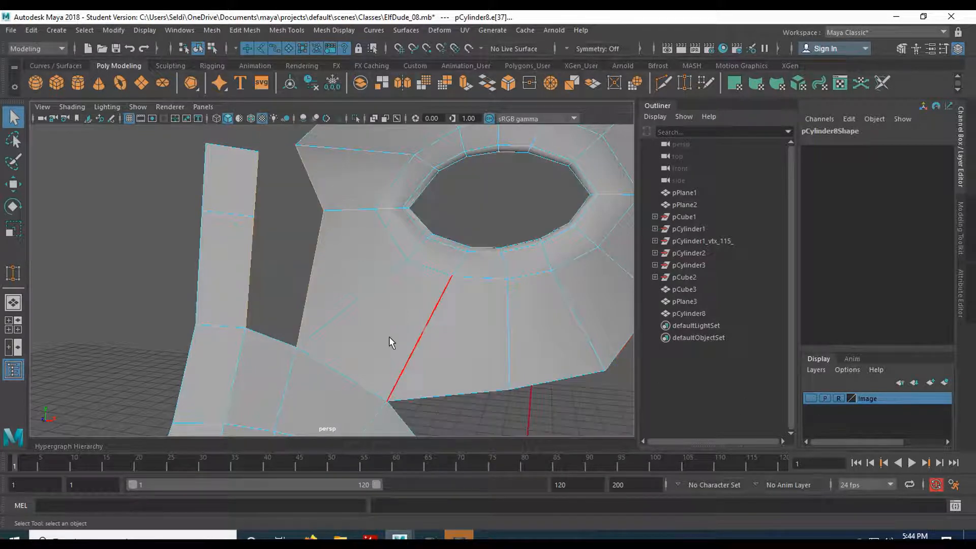
{"action": "left_click", "coordinate": [815, 398]}
{"action": "left_click", "coordinate": [815, 398]}
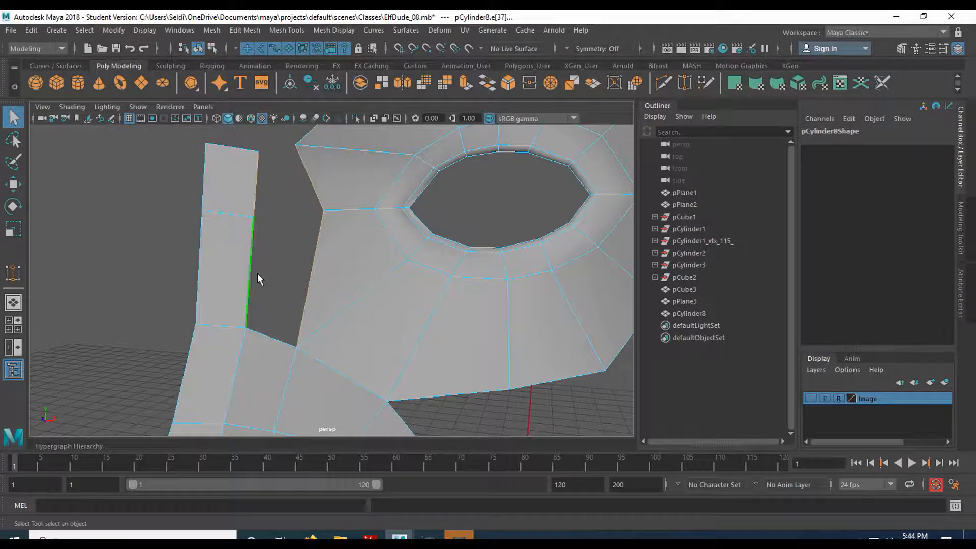
{"action": "right_click_drag", "start_coordinate": [312, 272], "coordinate": [323, 416], "text": "shift"}
{"action": "left_click_drag", "start_coordinate": [391, 284], "coordinate": [357, 315], "text": "alt"}
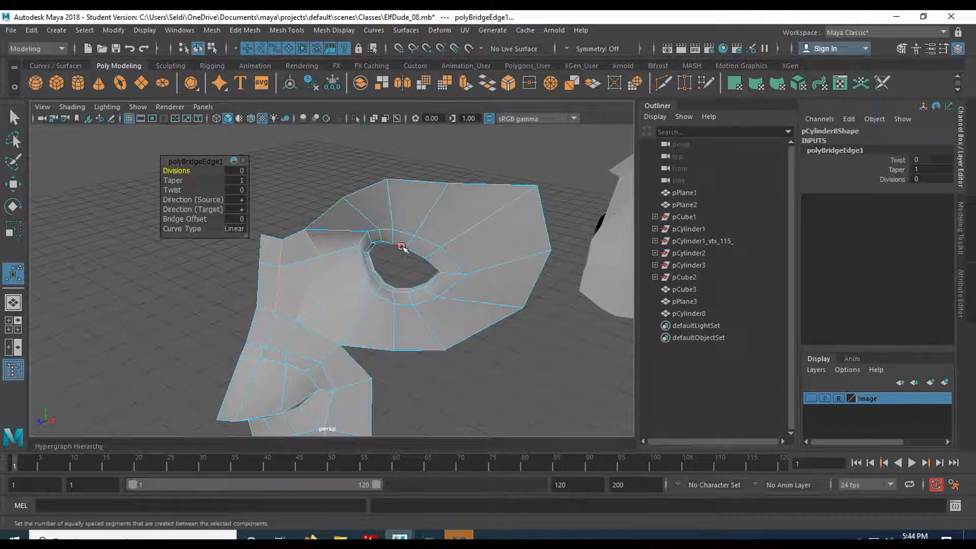
{"action": "scroll", "coordinate": [384, 289], "scroll_direction": "up", "scroll_amount": 5}
{"action": "left_click_drag", "start_coordinate": [402, 330], "coordinate": [368, 277], "text": "alt"}
{"action": "key", "text": "q"}
- Show the Image layer in the side view and extrude the chin and cheek mesh's outer border edges back to the rear of the reference jawline
{"action": "left_click_drag", "start_coordinate": [310, 233], "coordinate": [354, 303], "text": "alt"}
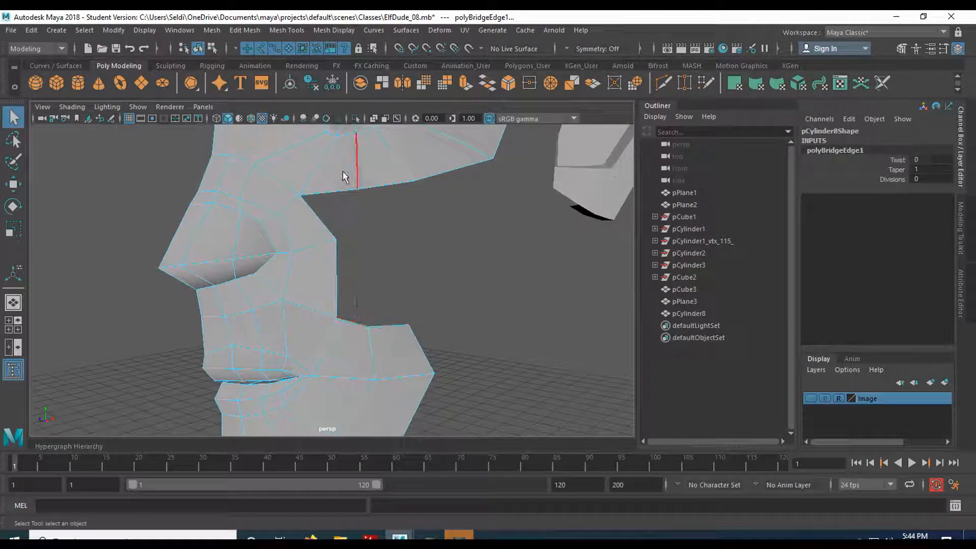
{"action": "right_click_drag", "start_coordinate": [365, 332], "coordinate": [344, 162]}
{"action": "left_click", "coordinate": [377, 324]}
{"action": "left_click", "coordinate": [384, 325]}
{"action": "left_click_drag", "start_coordinate": [384, 328], "coordinate": [179, 346], "text": "alt"}
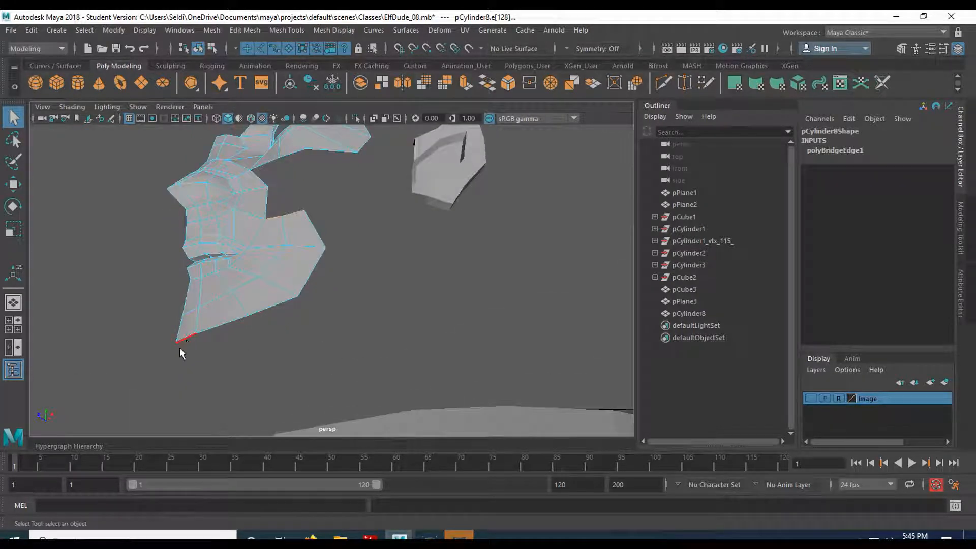
{"action": "left_click", "coordinate": [219, 327], "text": "shift"}
{"action": "left_click", "coordinate": [266, 308], "text": "shift"}
{"action": "left_click", "coordinate": [304, 288], "text": "shift"}
{"action": "left_click", "coordinate": [323, 239], "text": "shift"}
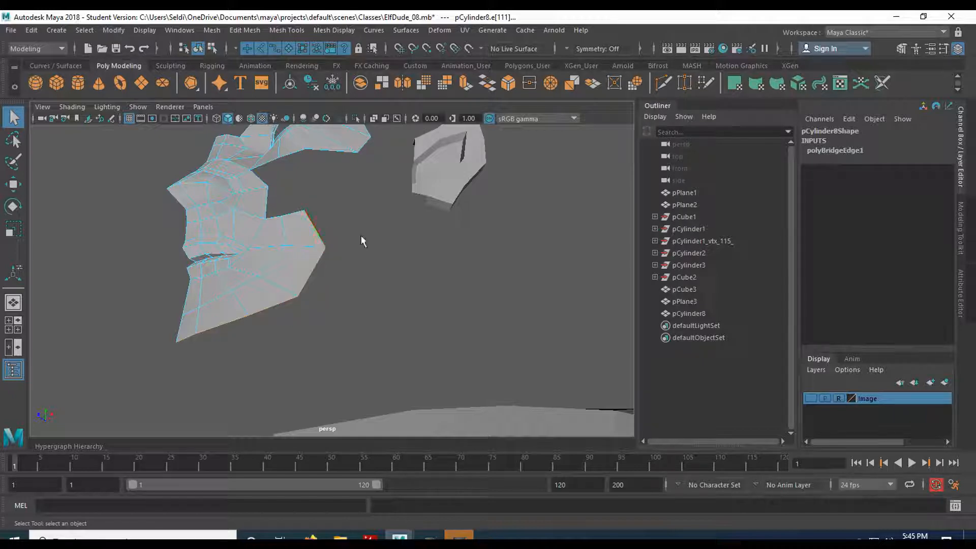
{"action": "left_click_drag", "start_coordinate": [341, 231], "coordinate": [322, 274], "text": "alt"}
{"action": "left_click_drag", "start_coordinate": [322, 319], "coordinate": [292, 306], "text": "alt"}
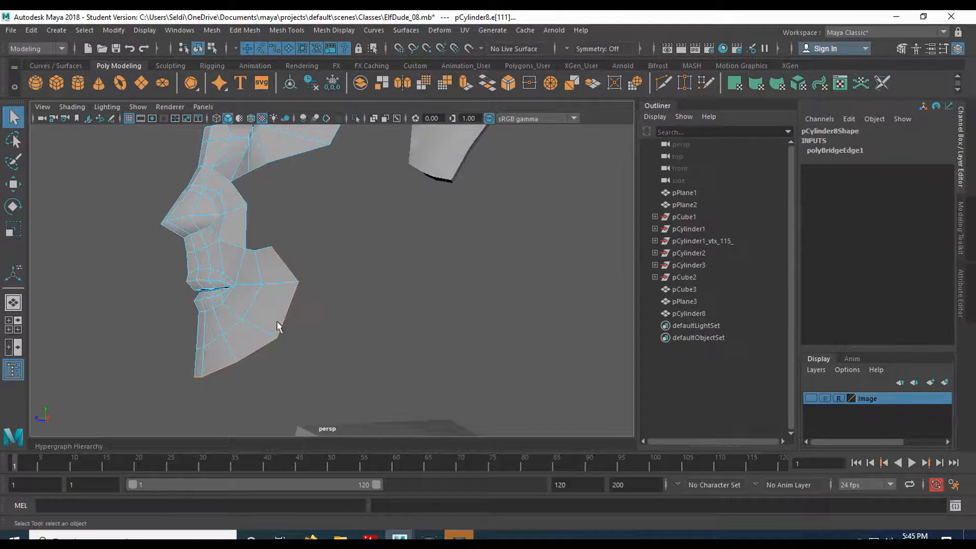
{"action": "left_click_drag", "start_coordinate": [326, 239], "coordinate": [267, 279], "text": "alt"}
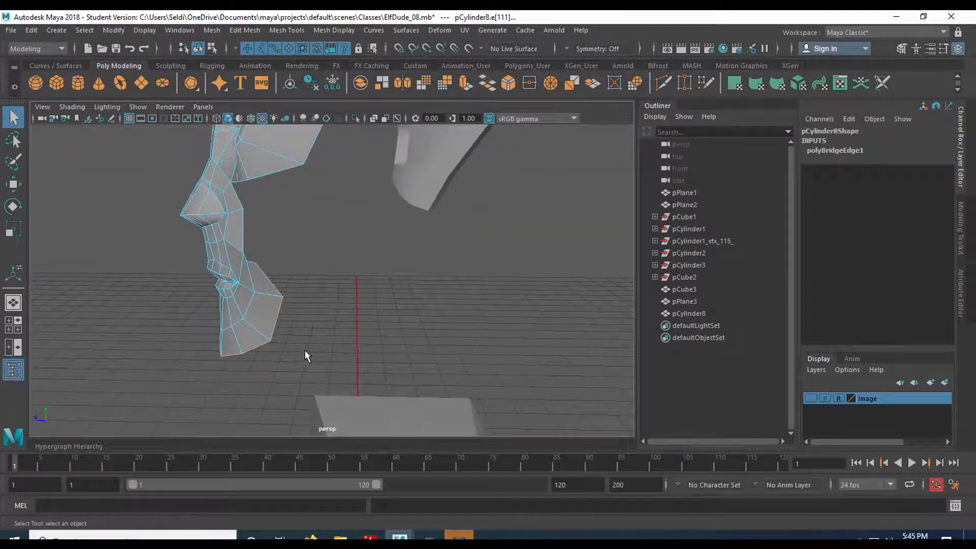
{"action": "key", "text": "space"}
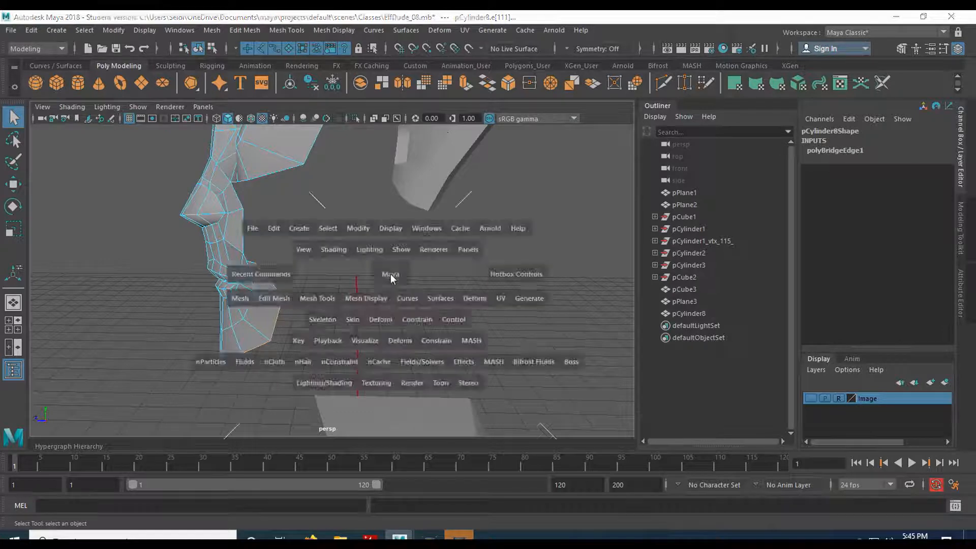
{"action": "key", "text": "space"}
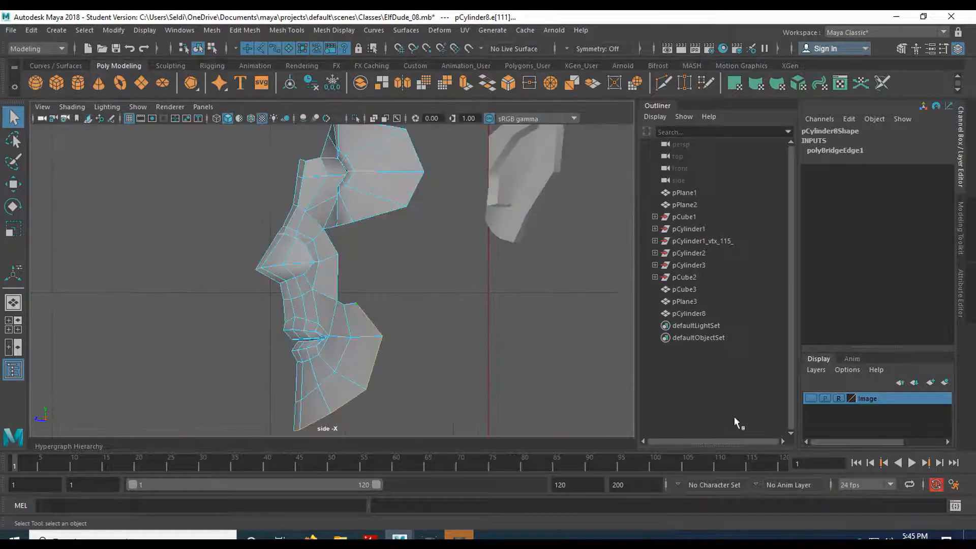
{"action": "left_click", "coordinate": [811, 399]}
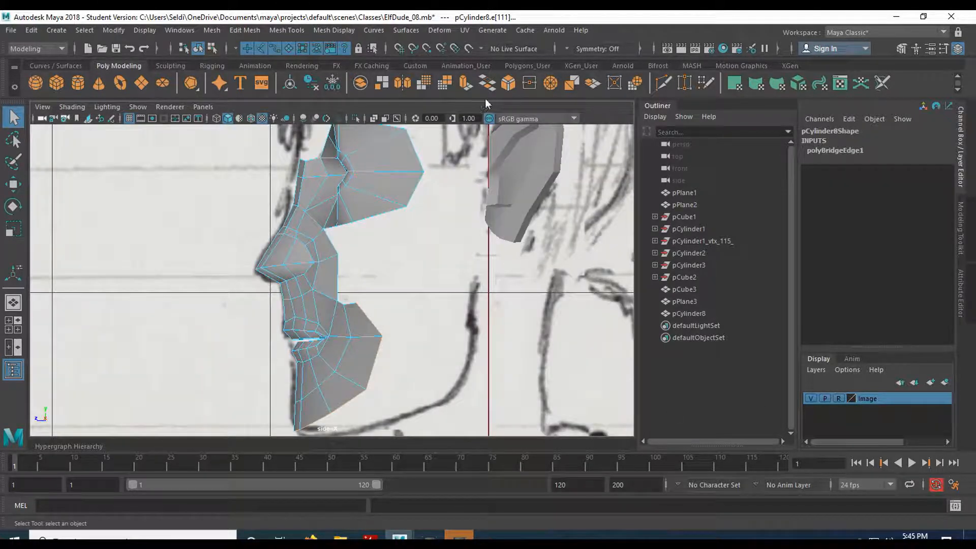
{"action": "left_click", "coordinate": [465, 84]}
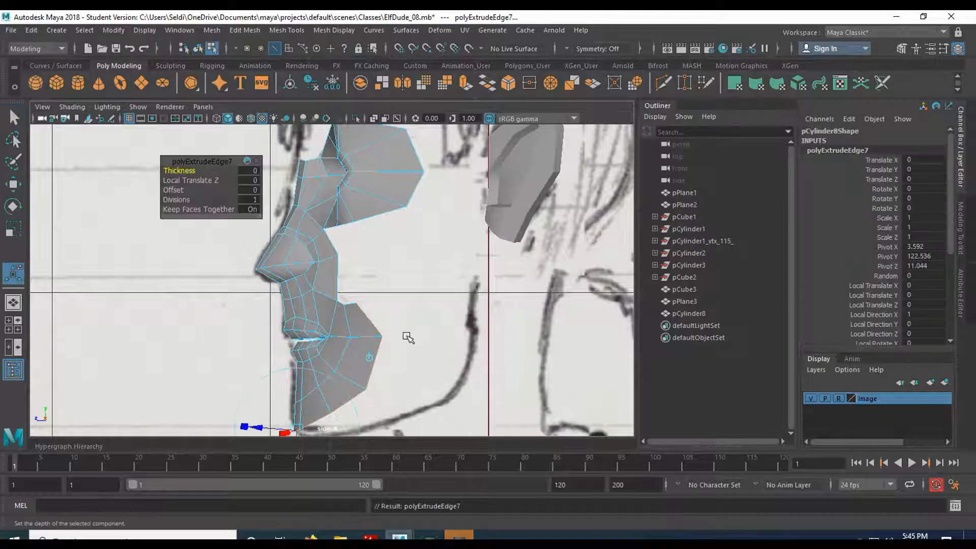
{"action": "key", "text": "w"}
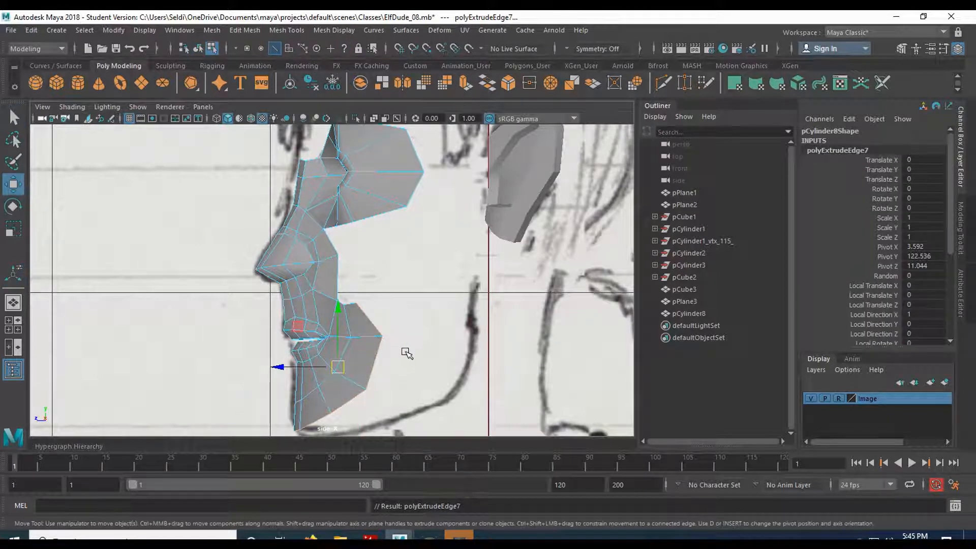
{"action": "middle_click_drag", "start_coordinate": [412, 380], "coordinate": [392, 277], "text": "alt"}
{"action": "left_click", "coordinate": [262, 262]}
{"action": "left_click_drag", "start_coordinate": [261, 262], "coordinate": [357, 264]}
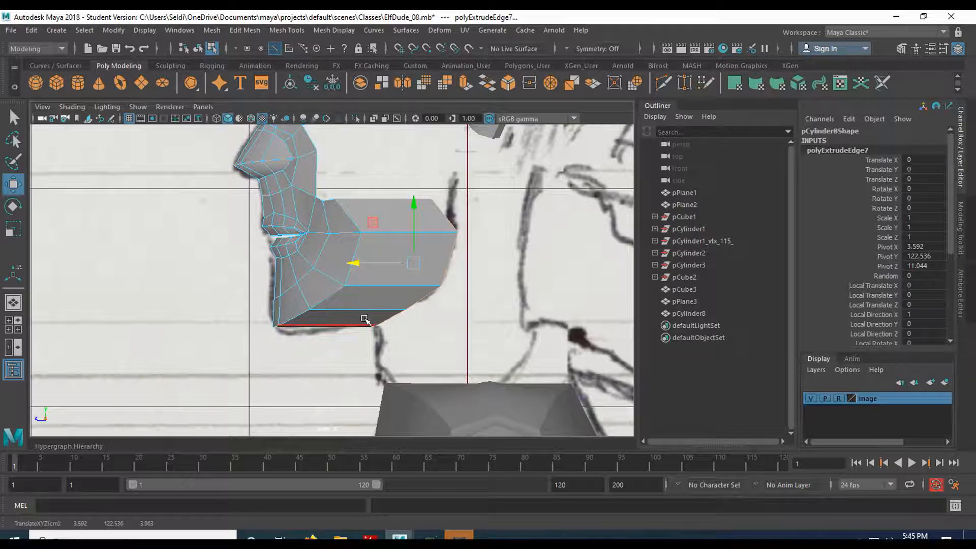
- Move the two upper vertices of the jaw extension backward so each lines up vertically with the vertex below it
{"action": "middle_click_drag", "start_coordinate": [472, 222], "coordinate": [372, 331], "text": "alt"}
{"action": "right_click_drag", "start_coordinate": [272, 308], "coordinate": [218, 200]}
{"action": "left_click", "coordinate": [243, 311]}
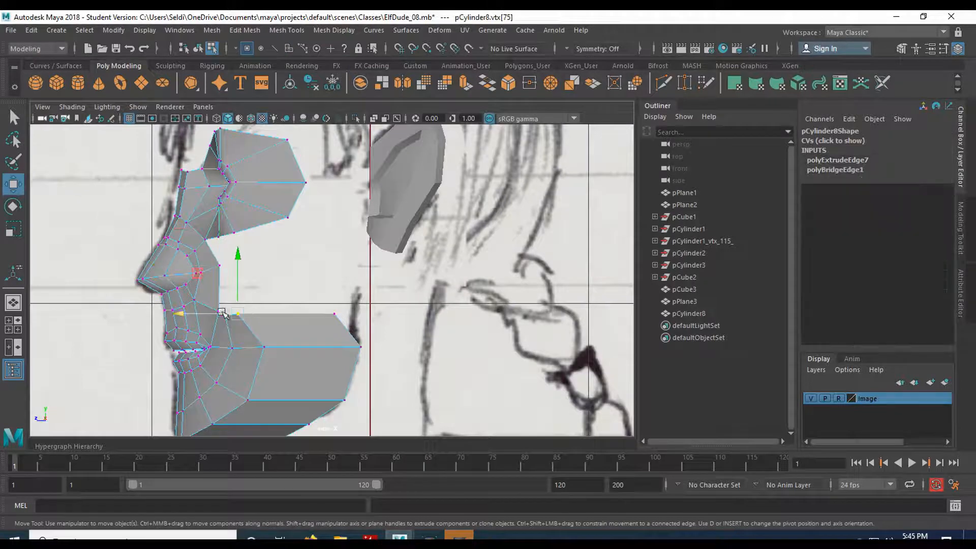
{"action": "left_click_drag", "start_coordinate": [327, 304], "coordinate": [300, 194]}
{"action": "key", "text": "space"}
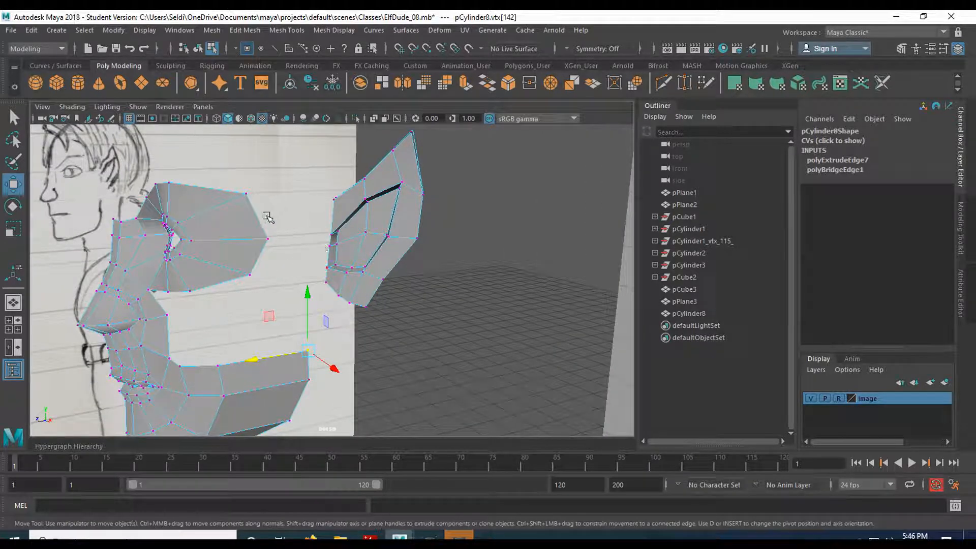
- Extrude the eye ring's outer side edges back toward the ear to start the temple strip
{"action": "right_click_drag", "start_coordinate": [255, 194], "coordinate": [257, 220]}
{"action": "right_click_drag", "start_coordinate": [222, 192], "coordinate": [249, 175]}
{"action": "left_click", "coordinate": [254, 268]}
{"action": "left_click", "coordinate": [253, 271], "text": "shift"}
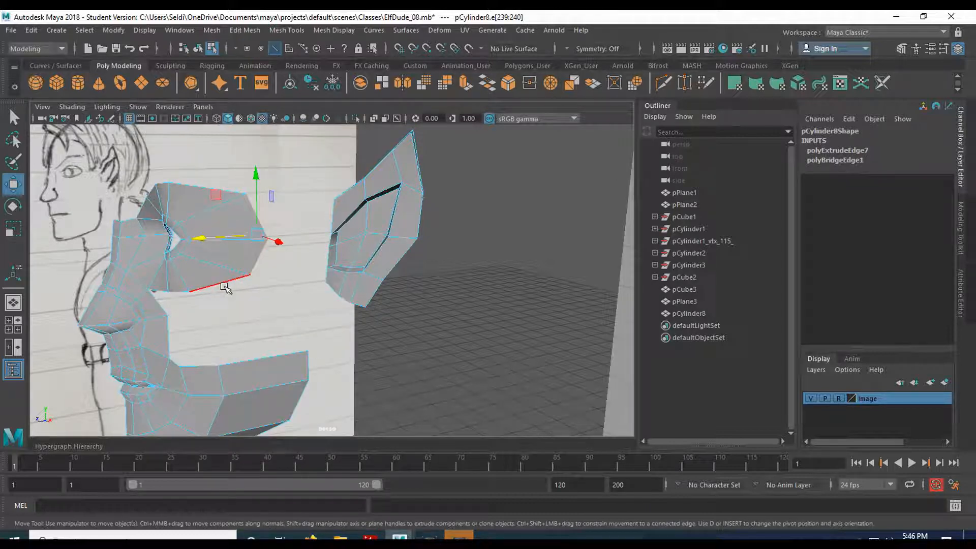
{"action": "left_click", "coordinate": [467, 83]}
{"action": "key", "text": "w"}
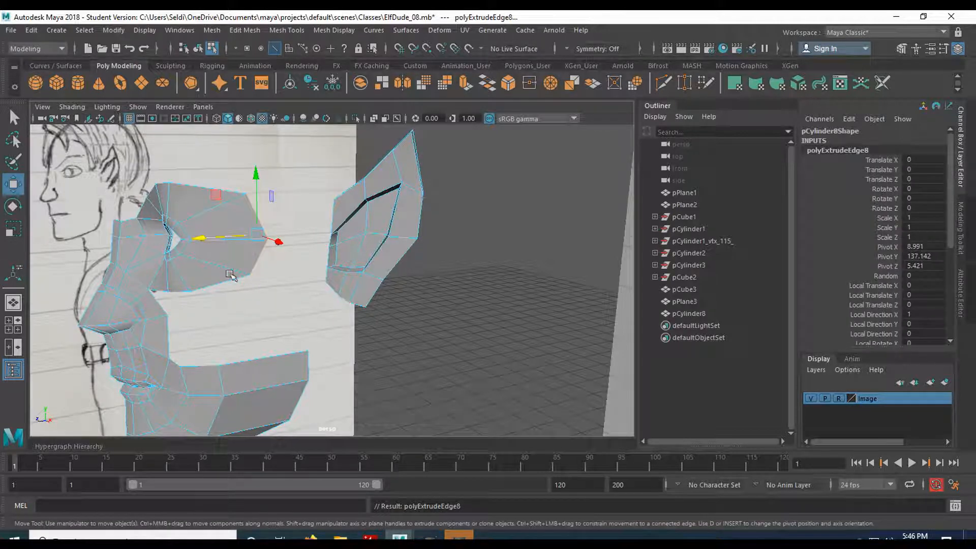
{"action": "left_click_drag", "start_coordinate": [210, 236], "coordinate": [251, 230]}
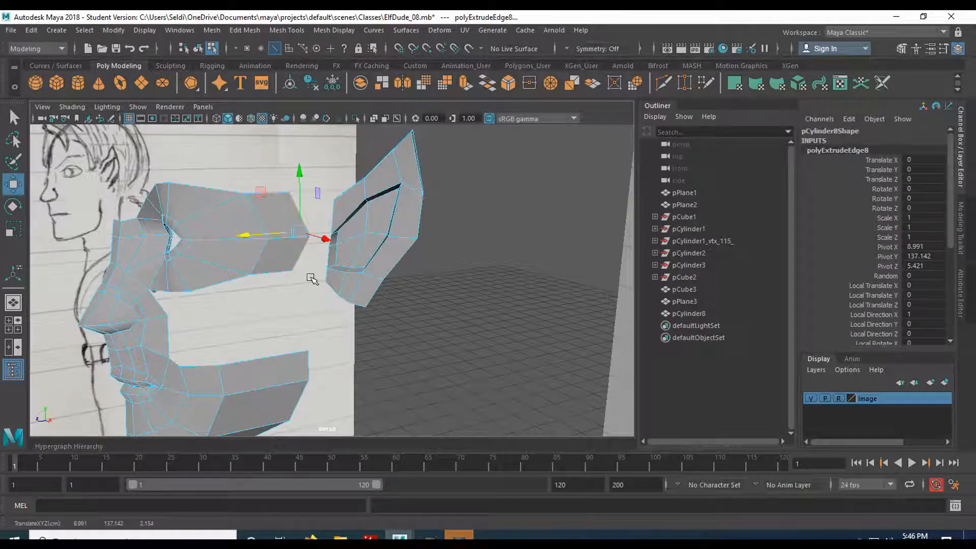
- In the side view, flatten the temple strip's rear edges into a vertical line and move them back to just in front of the ear
{"action": "key", "text": "space"}
{"action": "key", "text": "space"}
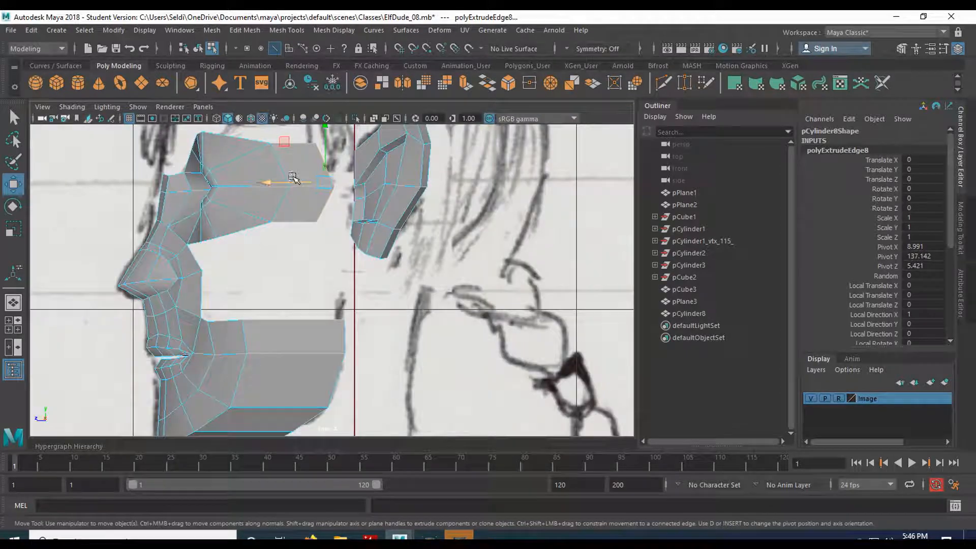
{"action": "scroll", "coordinate": [354, 210], "scroll_direction": "up", "scroll_amount": 6}
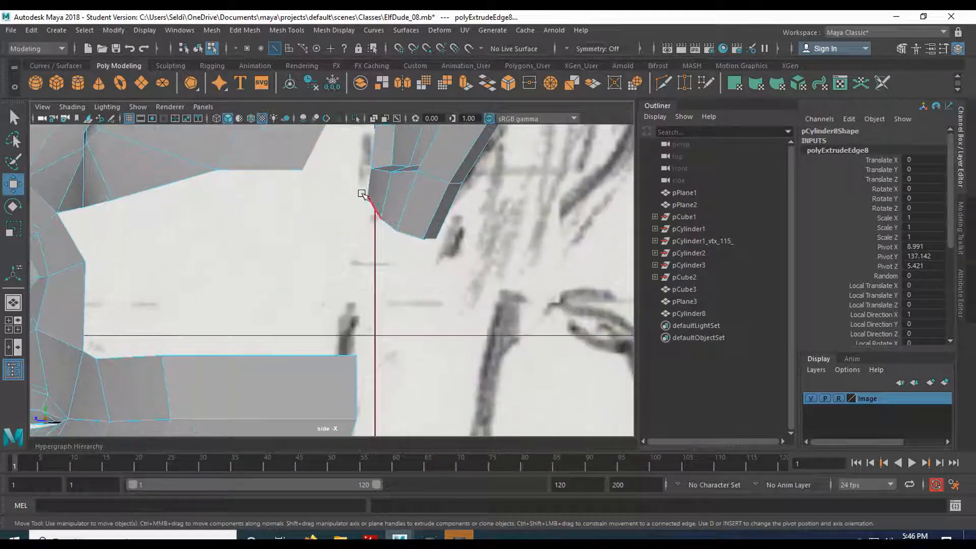
{"action": "scroll", "coordinate": [359, 191], "scroll_direction": "down", "scroll_amount": 3}
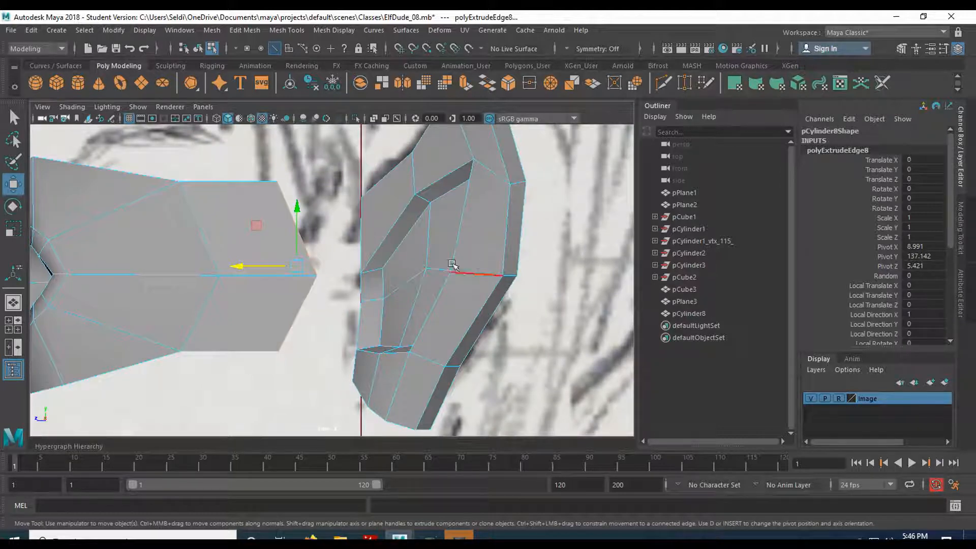
{"action": "left_click_drag", "start_coordinate": [242, 267], "coordinate": [267, 267]}
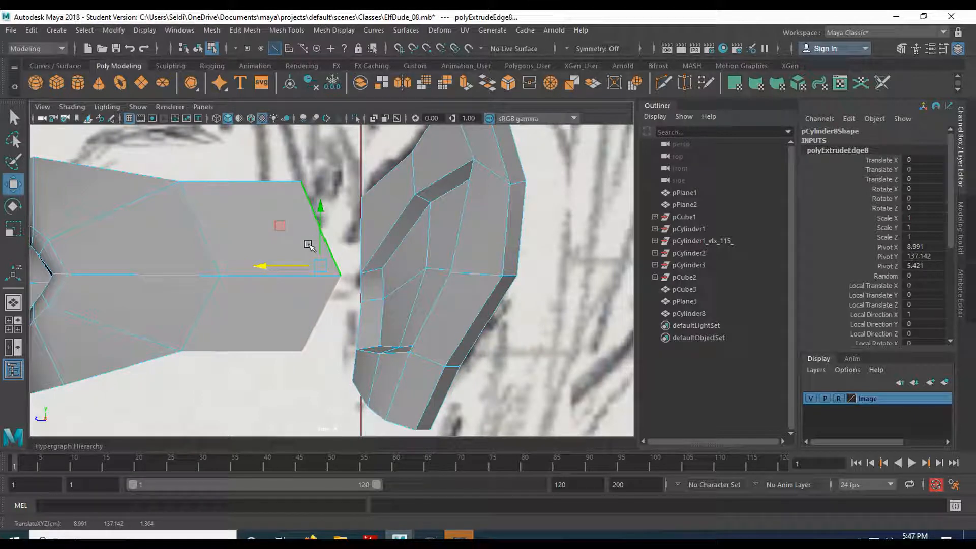
{"action": "key", "text": "r"}
{"action": "left_click_drag", "start_coordinate": [272, 266], "coordinate": [351, 264]}
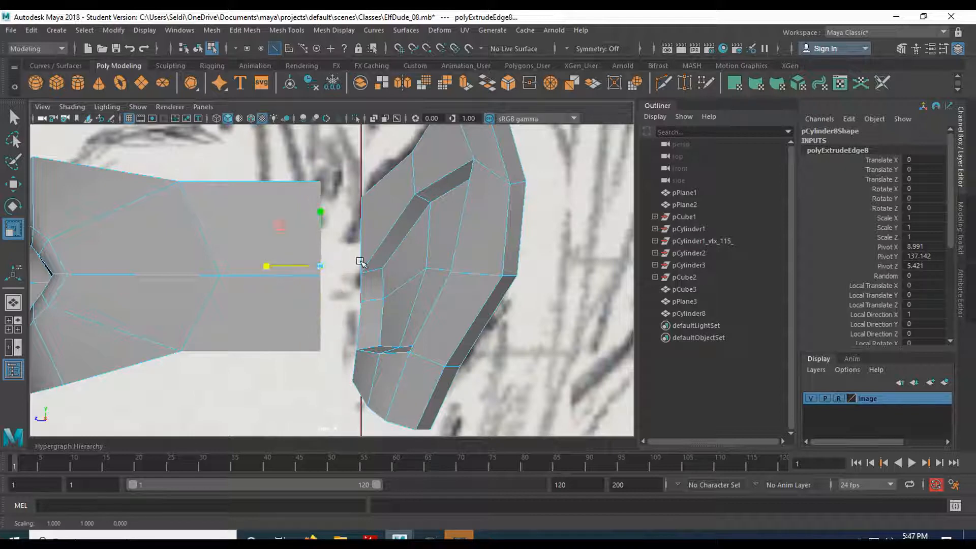
{"action": "scroll", "coordinate": [283, 339], "scroll_direction": "down", "scroll_amount": 5}
{"action": "mouse_move", "coordinate": [283, 339]}
{"action": "middle_mouse_down", "text": "alt"}
{"action": "mouse_move", "coordinate": [272, 272]}
{"action": "mouse_move", "coordinate": [256, 268]}
{"action": "mouse_move", "coordinate": [234, 314]}
{"action": "middle_mouse_up", "text": "alt"}
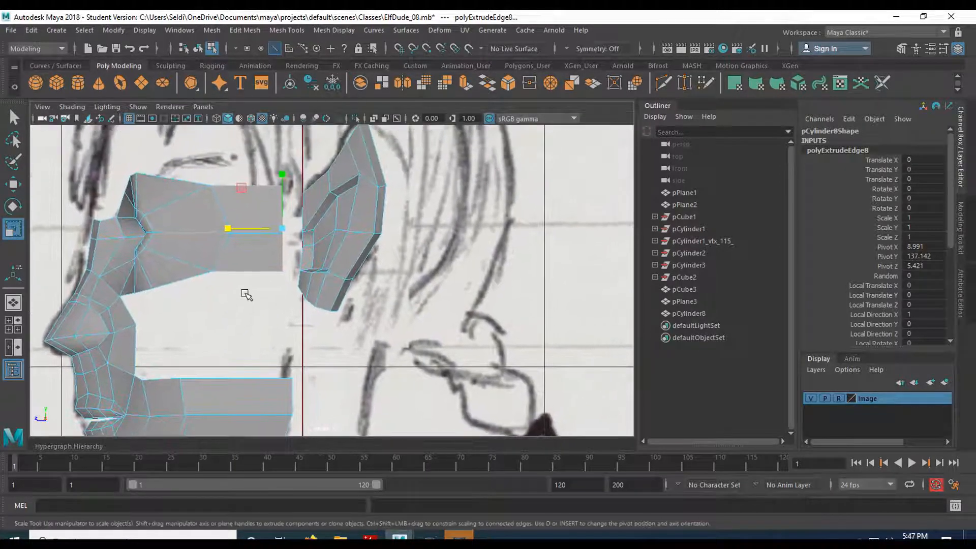
{"action": "key", "text": "w"}
{"action": "left_click_drag", "start_coordinate": [244, 227], "coordinate": [253, 227]}
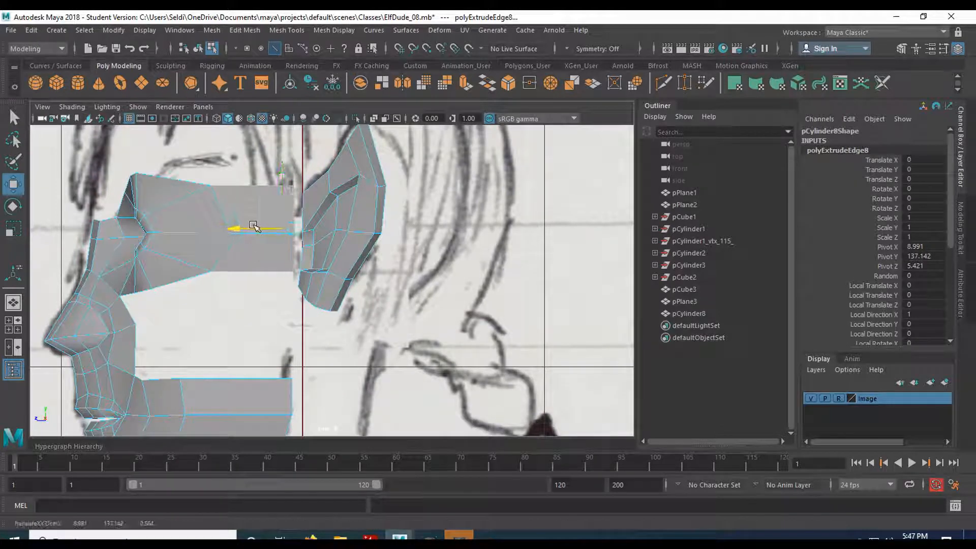
- Extrude the temple strip's lower edge straight down the cheek toward the jaw extension
{"action": "left_click", "coordinate": [250, 276]}
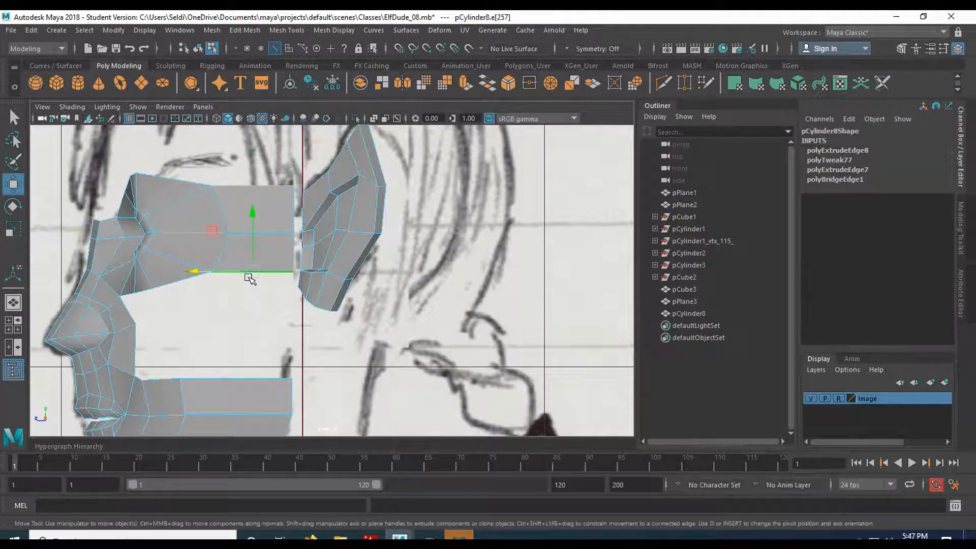
{"action": "left_click", "coordinate": [465, 86]}
{"action": "key", "text": "w"}
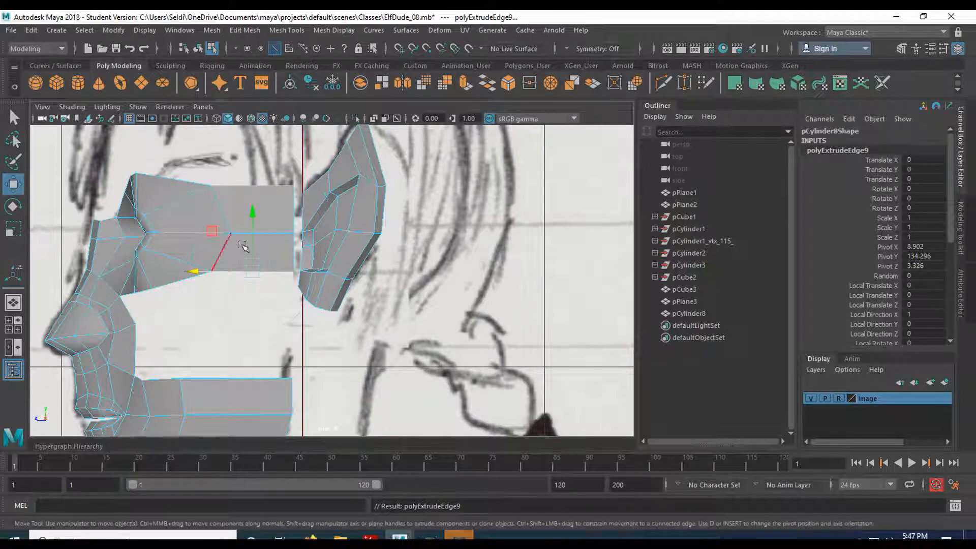
{"action": "left_click_drag", "start_coordinate": [253, 213], "coordinate": [240, 273]}
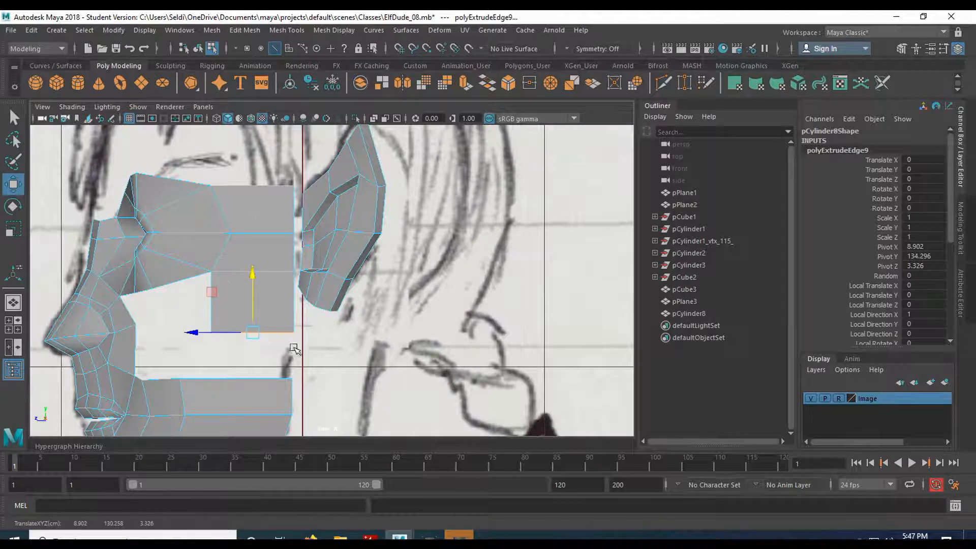
- Examine how the cheek and jaw extensions fit the face outline of the front reference drawing
{"action": "key", "text": "space"}
{"action": "key", "text": "space"}
{"action": "mouse_move", "coordinate": [314, 372]}
{"action": "left_mouse_down", "text": "alt"}
{"action": "mouse_move", "coordinate": [333, 338]}
{"action": "mouse_move", "coordinate": [311, 240]}
{"action": "left_mouse_up", "text": "alt"}
{"action": "mouse_move", "coordinate": [299, 370]}
{"action": "left_mouse_down", "text": "alt"}
{"action": "mouse_move", "coordinate": [154, 366]}
{"action": "mouse_move", "coordinate": [297, 366]}
{"action": "mouse_move", "coordinate": [274, 384]}
{"action": "left_mouse_up", "text": "alt"}
{"action": "key", "text": "space"}
{"action": "key", "text": "space"}
{"action": "scroll", "coordinate": [348, 379], "scroll_direction": "down", "scroll_amount": 1}
{"action": "middle_click_drag", "start_coordinate": [349, 378], "coordinate": [281, 238], "text": "alt"}
{"action": "scroll", "coordinate": [319, 286], "scroll_direction": "up", "scroll_amount": 1}
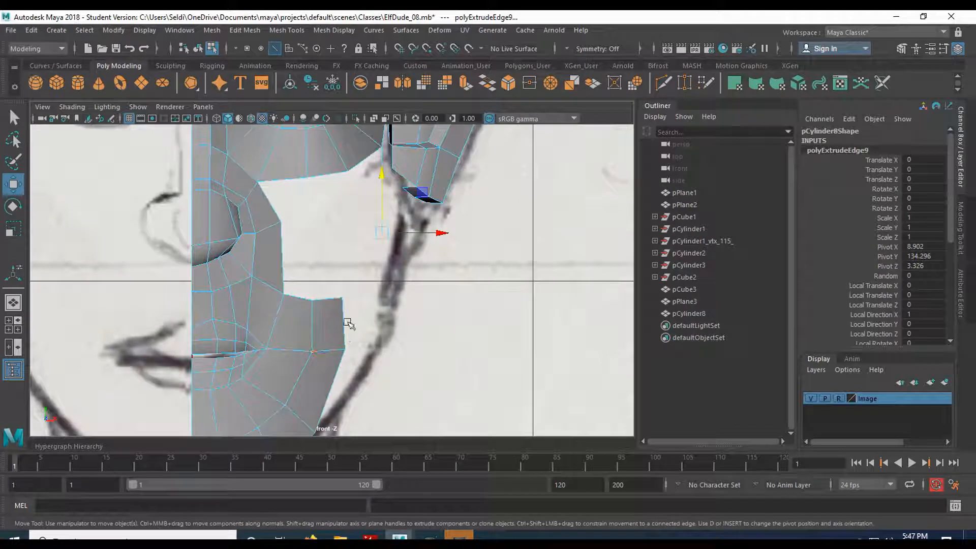
{"action": "scroll", "coordinate": [339, 347], "scroll_direction": "down", "scroll_amount": 3}
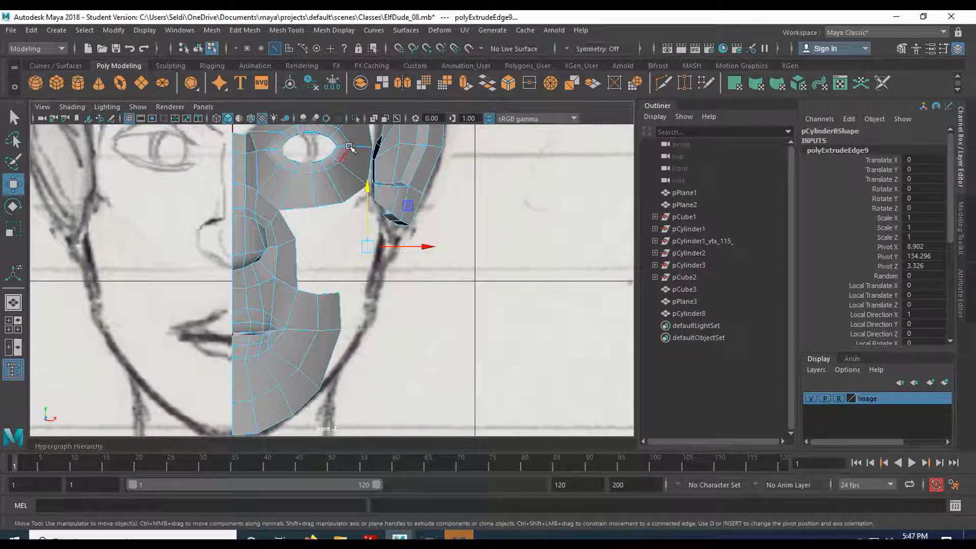
- Open the face mesh's lambert1 material attributes and raise the transparency so the reference drawing shows through
{"action": "right_click", "coordinate": [317, 312]}
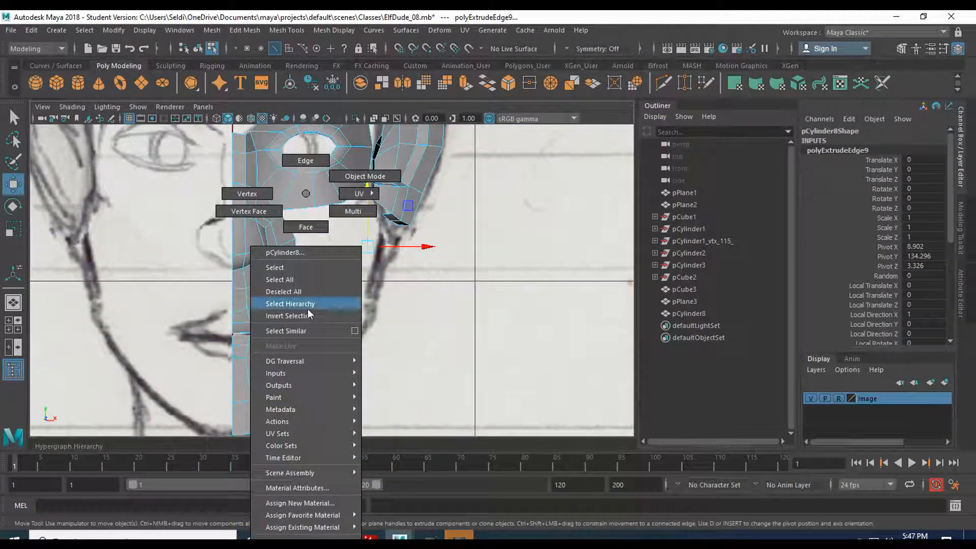
{"action": "left_click", "coordinate": [315, 488]}
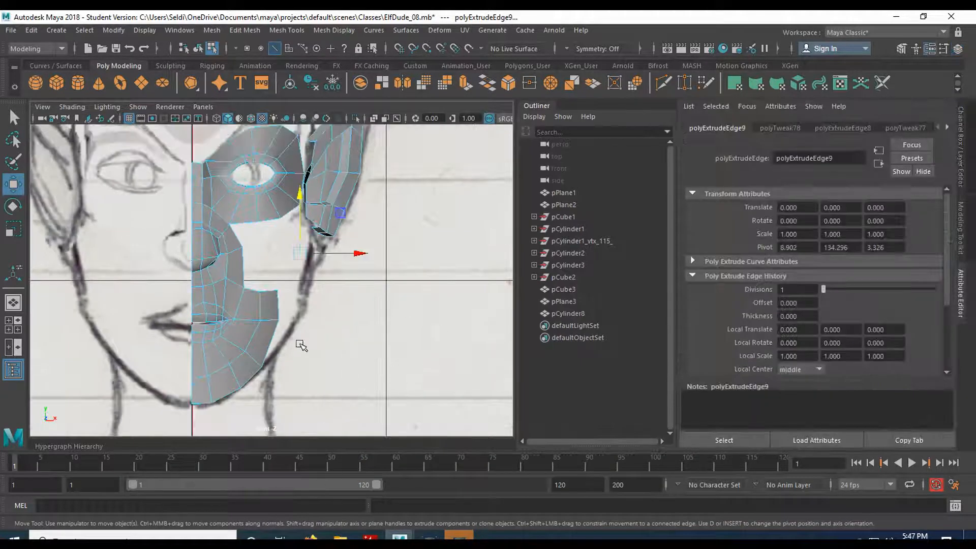
{"action": "right_click", "coordinate": [250, 195]}
{"action": "left_click", "coordinate": [250, 487]}
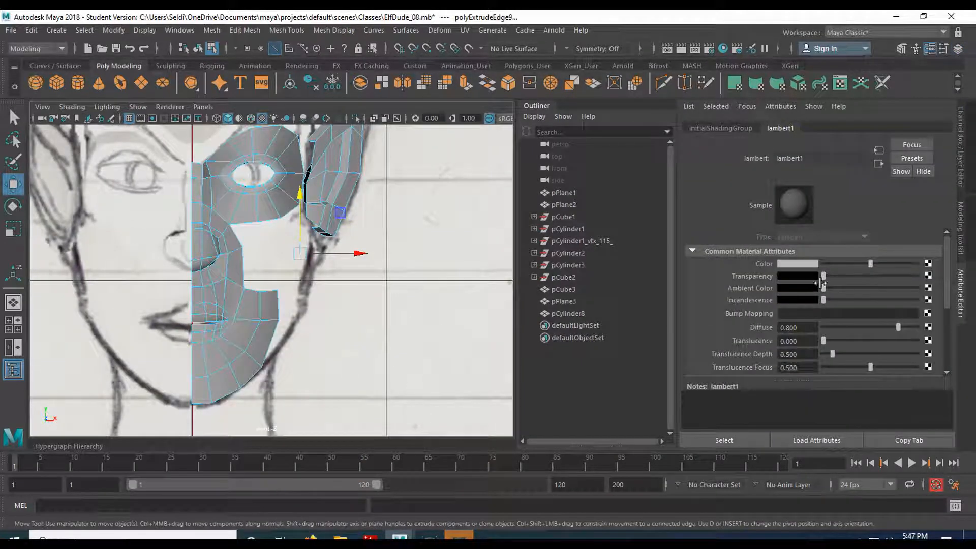
{"action": "left_click_drag", "start_coordinate": [829, 276], "coordinate": [876, 275]}
- Select the jaw extension's rear border edges and move them outward in the front view to the reference's jaw outline
{"action": "key", "text": "space"}
{"action": "key", "text": "space"}
{"action": "left_click_drag", "start_coordinate": [304, 339], "coordinate": [238, 373], "text": "alt"}
{"action": "middle_click_drag", "start_coordinate": [238, 372], "coordinate": [274, 253], "text": "alt"}
{"action": "right_click", "coordinate": [275, 255]}
{"action": "right_click_drag", "start_coordinate": [275, 259], "coordinate": [274, 161]}
{"action": "left_click", "coordinate": [288, 249]}
{"action": "left_click", "coordinate": [289, 251]}
{"action": "left_click", "coordinate": [273, 281], "text": "shift"}
{"action": "left_click", "coordinate": [252, 305], "text": "shift"}
{"action": "left_click_drag", "start_coordinate": [275, 322], "coordinate": [291, 299], "text": "alt"}
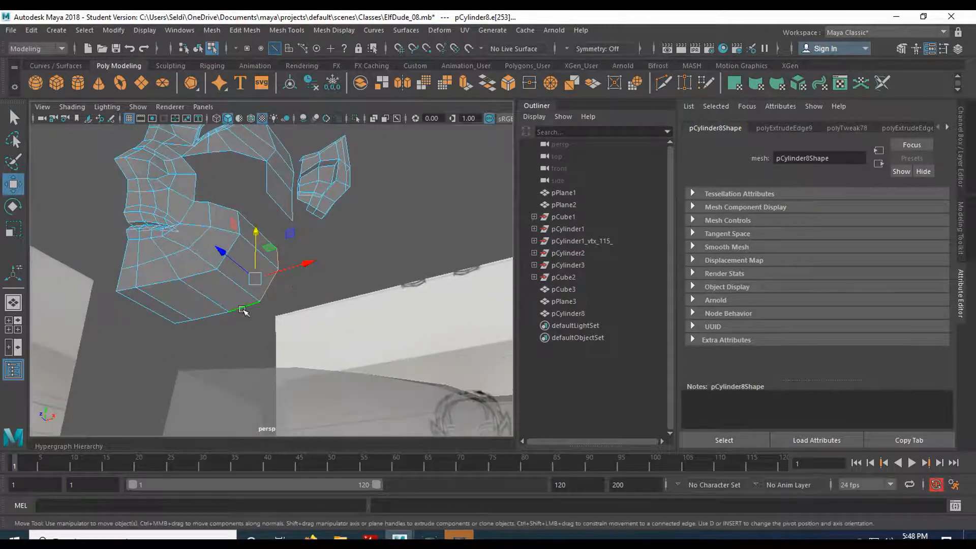
{"action": "key", "text": "space"}
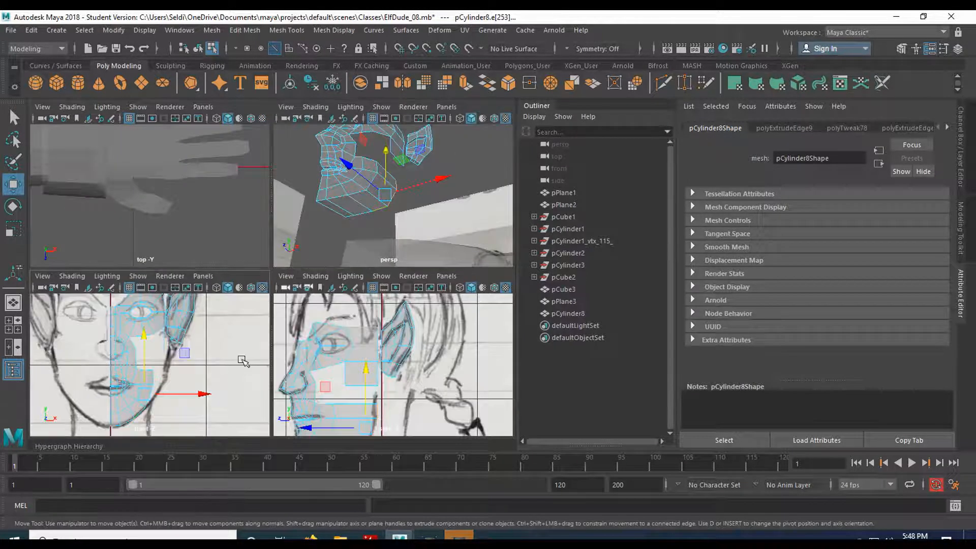
{"action": "key", "text": "space"}
{"action": "middle_click_drag", "start_coordinate": [320, 343], "coordinate": [332, 342]}
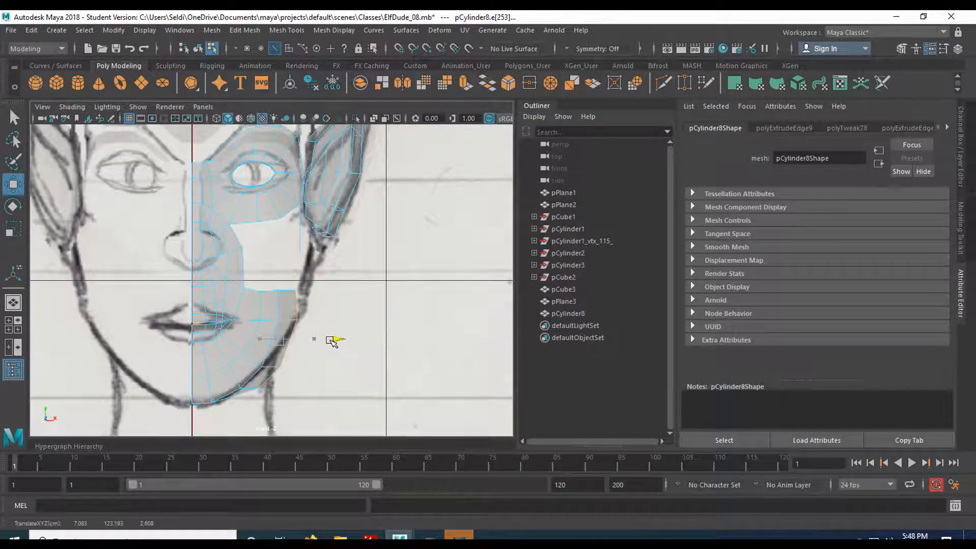
- In the front view, move the jaw extension's two lower outer vertices inward onto the reference drawing's jaw outline
{"action": "middle_click_drag", "start_coordinate": [316, 385], "coordinate": [342, 307], "text": "alt"}
{"action": "scroll", "coordinate": [342, 307], "scroll_direction": "up", "scroll_amount": 4}
{"action": "right_click_drag", "start_coordinate": [353, 302], "coordinate": [299, 192]}
{"action": "left_click", "coordinate": [344, 316]}
{"action": "left_click_drag", "start_coordinate": [388, 295], "coordinate": [356, 294]}
{"action": "left_click", "coordinate": [297, 335]}
{"action": "left_click_drag", "start_coordinate": [348, 337], "coordinate": [319, 334]}
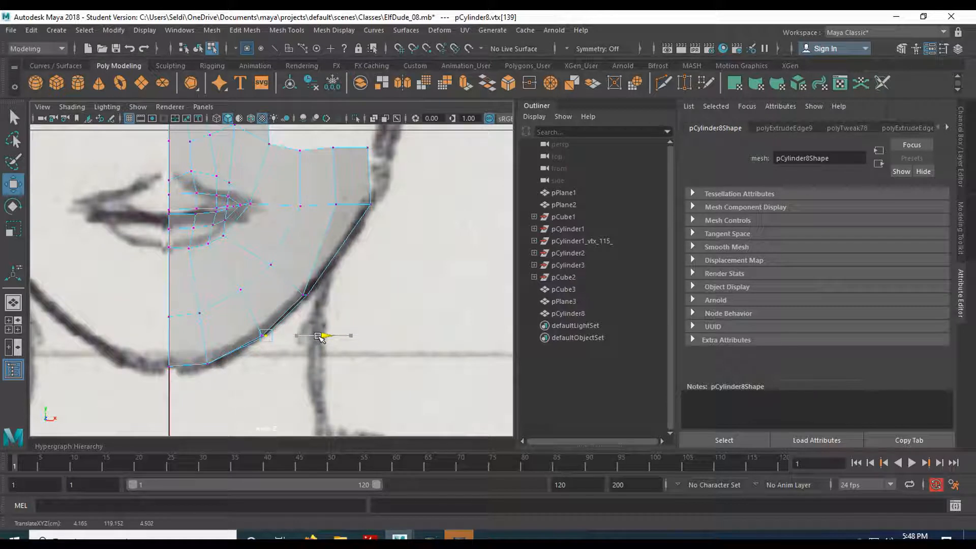
- Insert an edge loop about midway across the jaw extension's rear faces, running from its upper border down to the jawline
{"action": "key", "text": "space"}
{"action": "key", "text": "space"}
{"action": "left_click_drag", "start_coordinate": [330, 284], "coordinate": [279, 327], "text": "alt"}
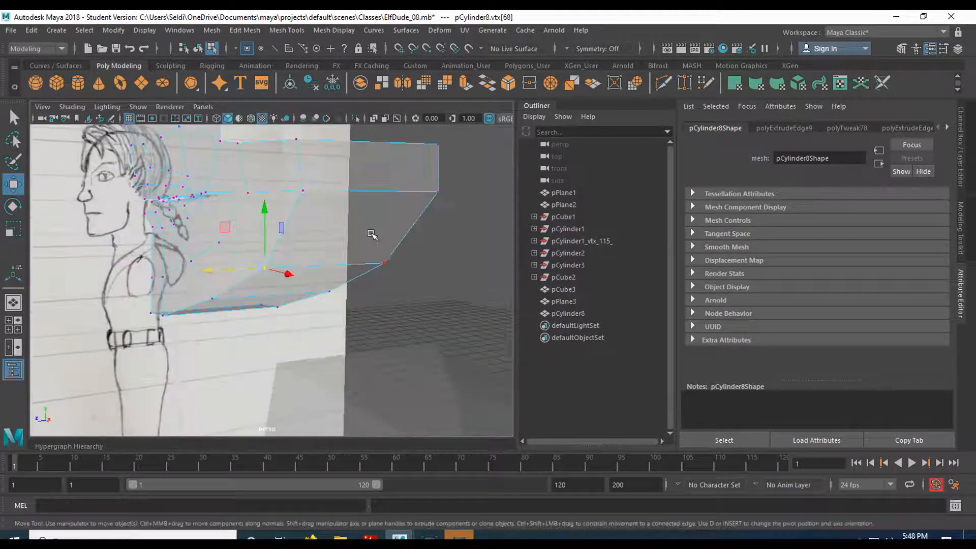
{"action": "middle_click_drag", "start_coordinate": [375, 235], "coordinate": [322, 318], "text": "alt"}
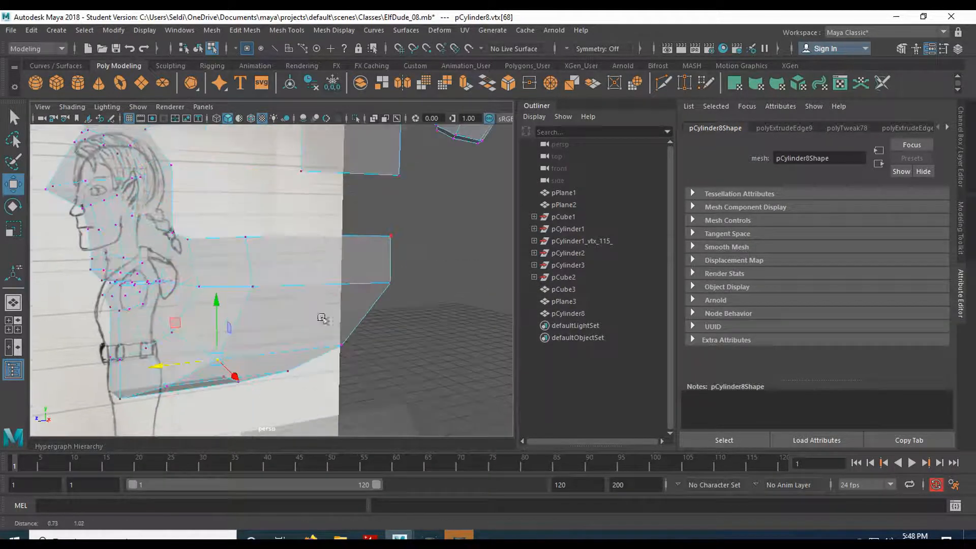
{"action": "mouse_move", "coordinate": [319, 268]}
{"action": "left_mouse_down", "text": "alt"}
{"action": "mouse_move", "coordinate": [277, 269]}
{"action": "mouse_move", "coordinate": [294, 267]}
{"action": "mouse_move", "coordinate": [315, 230]}
{"action": "mouse_move", "coordinate": [250, 177]}
{"action": "left_mouse_up", "text": "alt"}
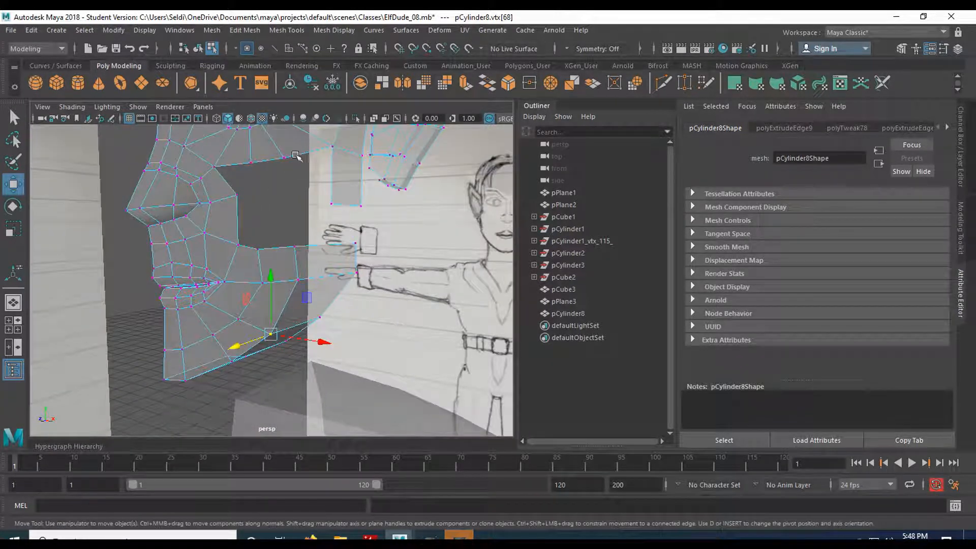
{"action": "left_click_drag", "start_coordinate": [332, 293], "coordinate": [297, 260], "text": "alt"}
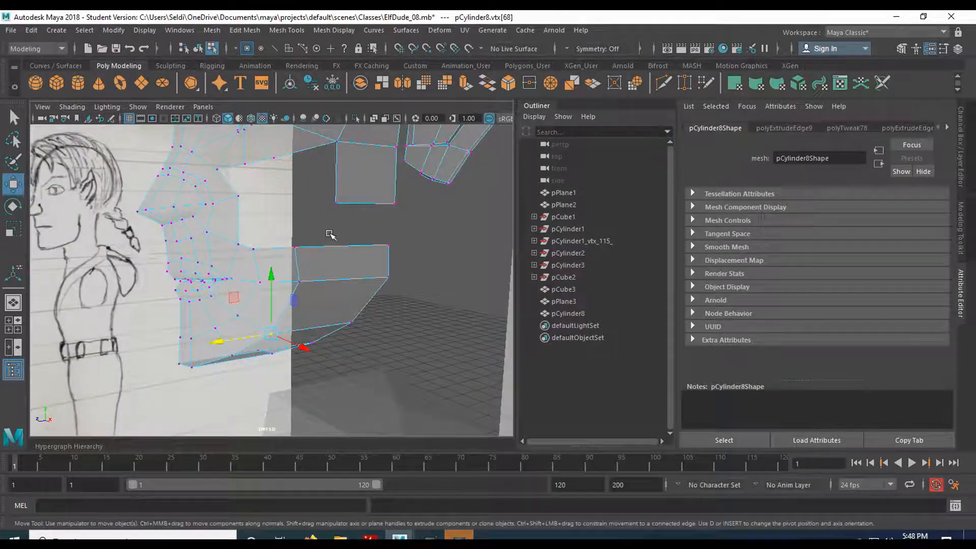
{"action": "left_click", "coordinate": [283, 31]}
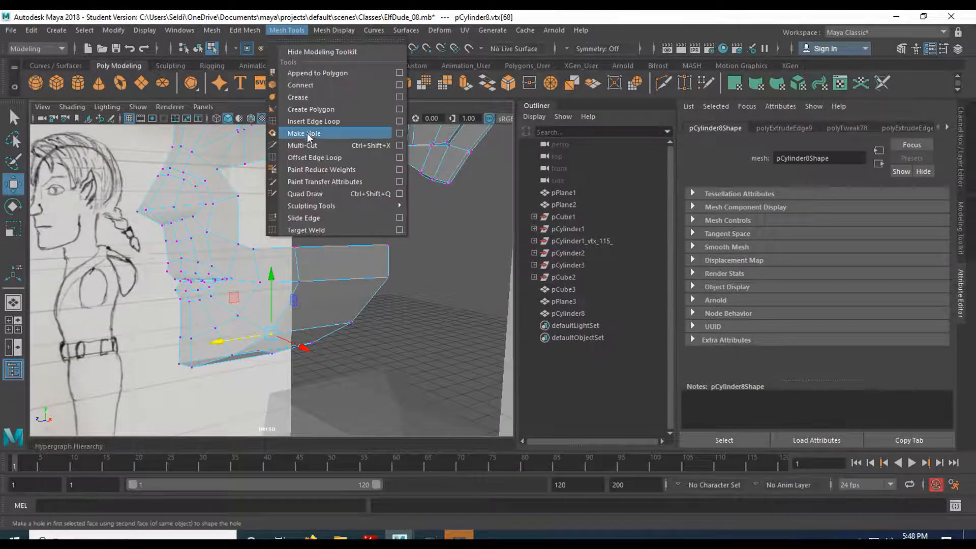
{"action": "left_click", "coordinate": [313, 122]}
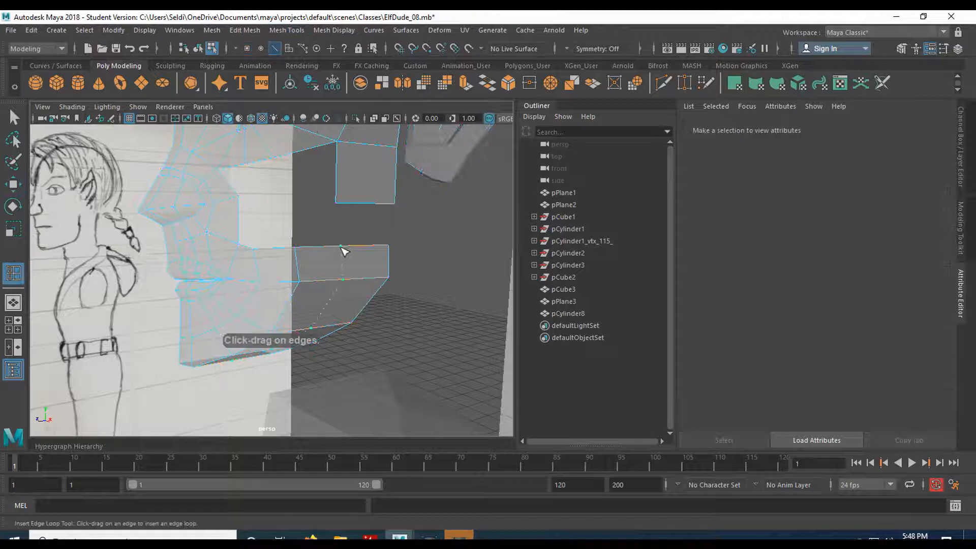
{"action": "left_click", "coordinate": [343, 250]}
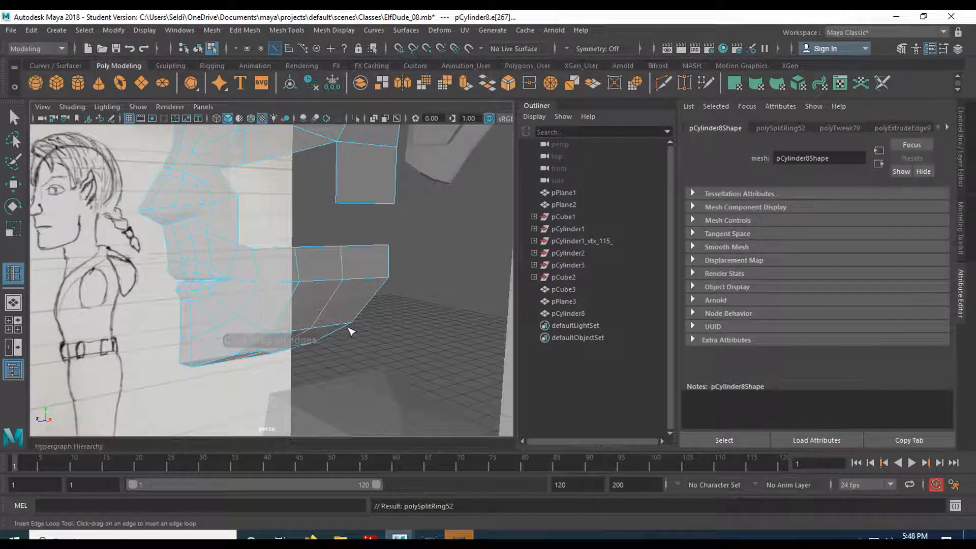
- In the side view, move the jaw extension's lower border vertices onto the jawline of the reference drawing
{"action": "key", "text": "w"}
{"action": "mouse_move", "coordinate": [328, 352]}
{"action": "left_mouse_down", "text": "alt"}
{"action": "mouse_move", "coordinate": [278, 276]}
{"action": "mouse_move", "coordinate": [283, 323]}
{"action": "mouse_move", "coordinate": [317, 319]}
{"action": "left_mouse_up", "text": "alt"}
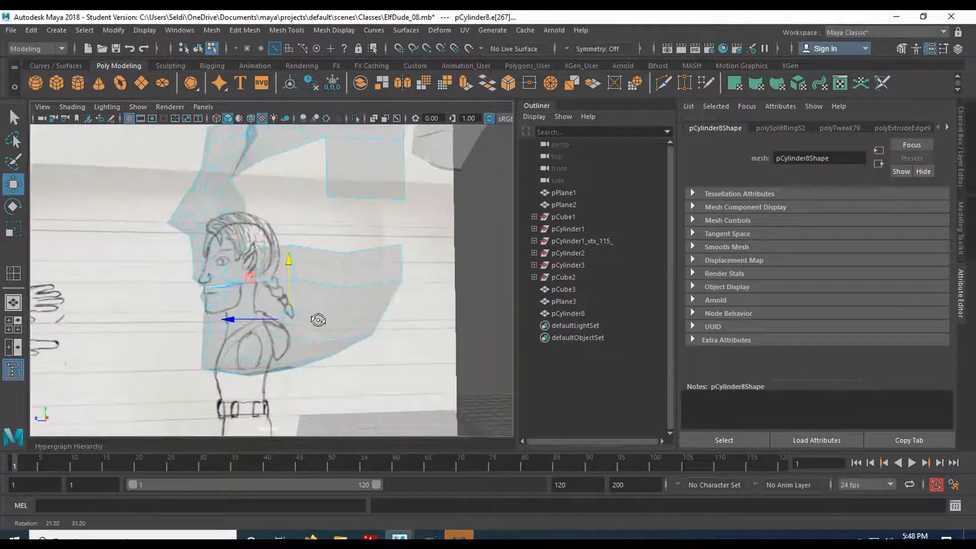
{"action": "key", "text": "space"}
{"action": "key", "text": "space"}
{"action": "middle_click_drag", "start_coordinate": [275, 373], "coordinate": [416, 190], "text": "alt"}
{"action": "scroll", "coordinate": [374, 263], "scroll_direction": "down", "scroll_amount": 1}
{"action": "scroll", "coordinate": [366, 269], "scroll_direction": "up", "scroll_amount": 5}
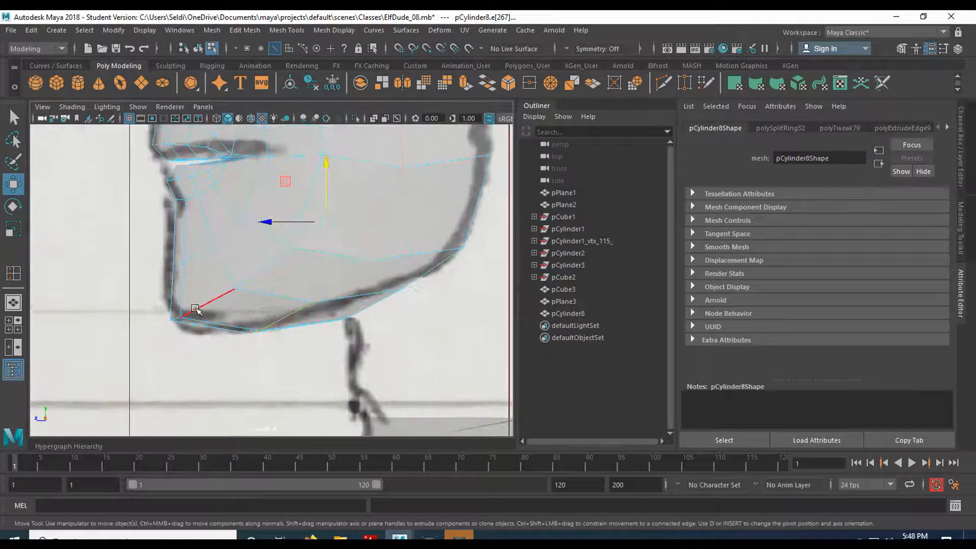
{"action": "right_click_drag", "start_coordinate": [244, 318], "coordinate": [250, 273]}
{"action": "left_click_drag", "start_coordinate": [228, 315], "coordinate": [250, 329]}
{"action": "left_click_drag", "start_coordinate": [325, 305], "coordinate": [357, 337]}
{"action": "left_click", "coordinate": [343, 267]}
{"action": "middle_click_drag", "start_coordinate": [377, 231], "coordinate": [333, 313], "text": "alt"}
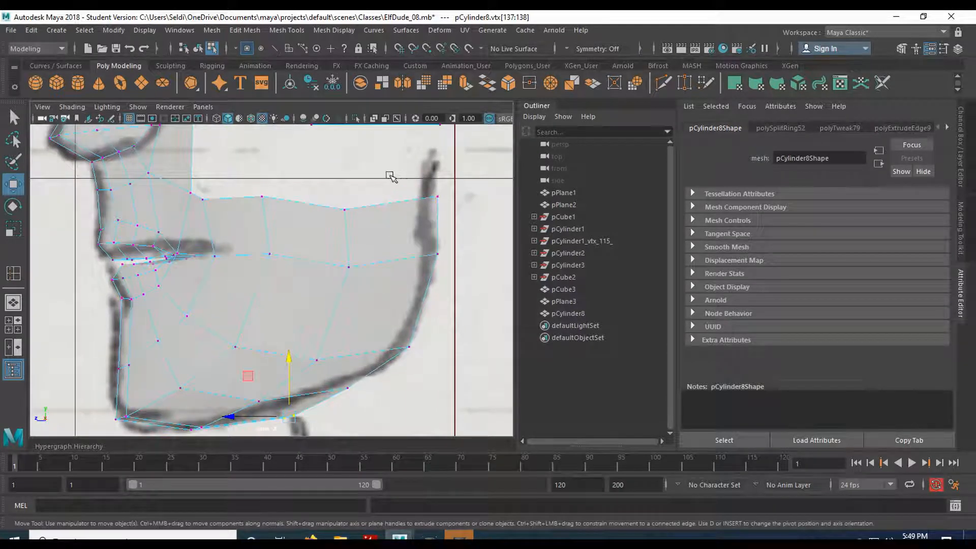
- Raise the new edge loop's top vertex so the jaw extension's upper border runs nearly straight in the side view
{"action": "middle_click_drag", "start_coordinate": [390, 177], "coordinate": [367, 279], "text": "alt"}
{"action": "left_click", "coordinate": [329, 307]}
{"action": "left_click_drag", "start_coordinate": [331, 271], "coordinate": [329, 249]}
{"action": "middle_click_drag", "start_coordinate": [331, 211], "coordinate": [290, 279], "text": "alt"}
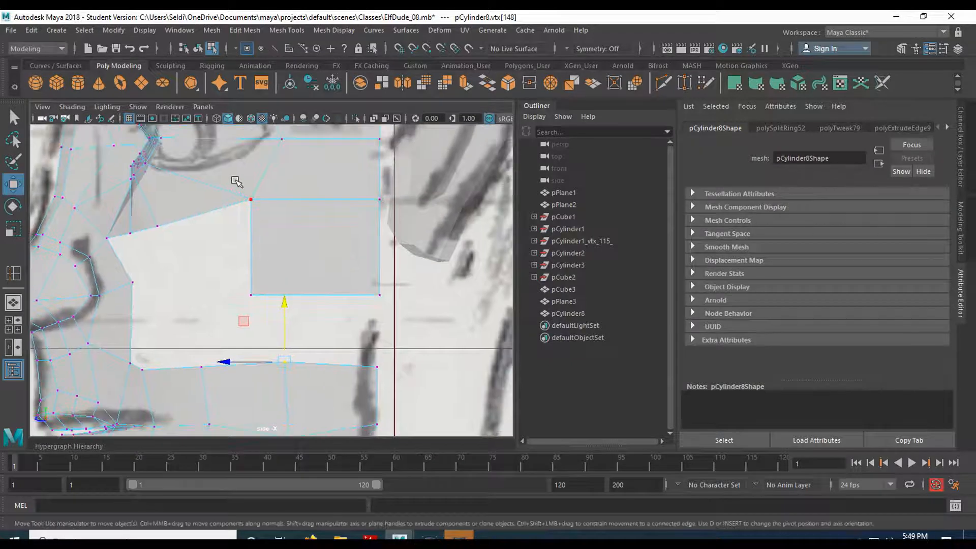
- In the side view, shift the temple extension's lower front corner vertex and the inner under-eye border vertex toward the ear
{"action": "scroll", "coordinate": [268, 208], "scroll_direction": "down", "scroll_amount": 2}
{"action": "left_click", "coordinate": [256, 292]}
{"action": "left_click_drag", "start_coordinate": [257, 290], "coordinate": [285, 293]}
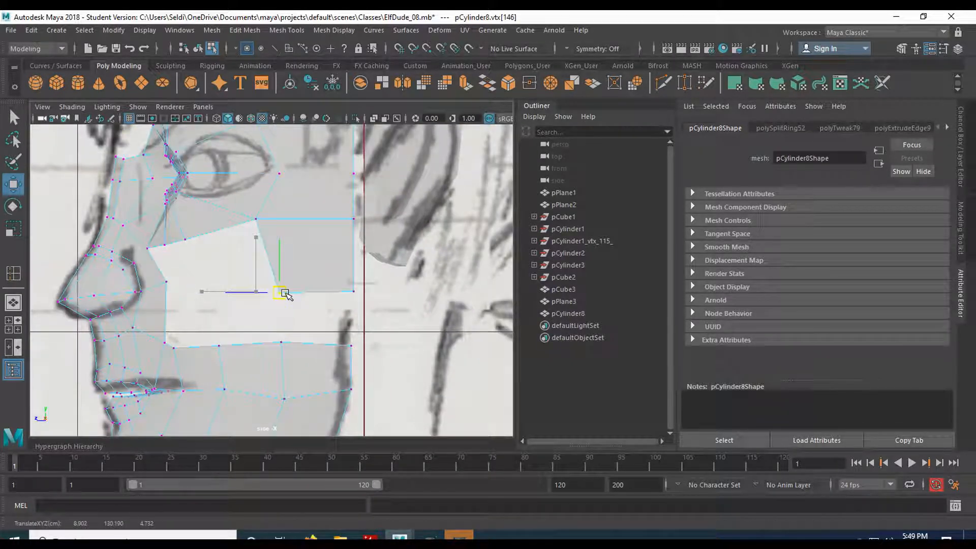
{"action": "left_click", "coordinate": [186, 238]}
{"action": "left_click_drag", "start_coordinate": [186, 238], "coordinate": [198, 236]}
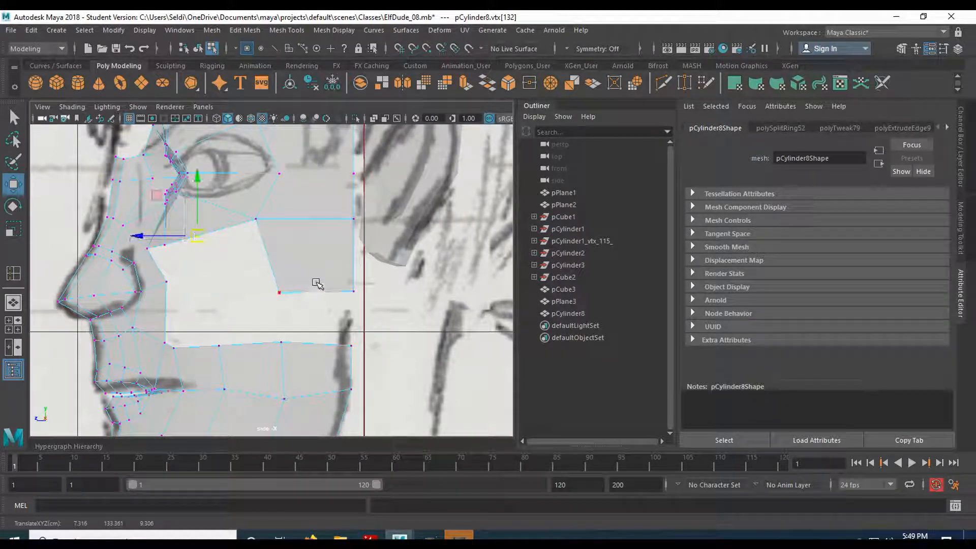
{"action": "scroll", "coordinate": [310, 300], "scroll_direction": "down", "scroll_amount": 4}
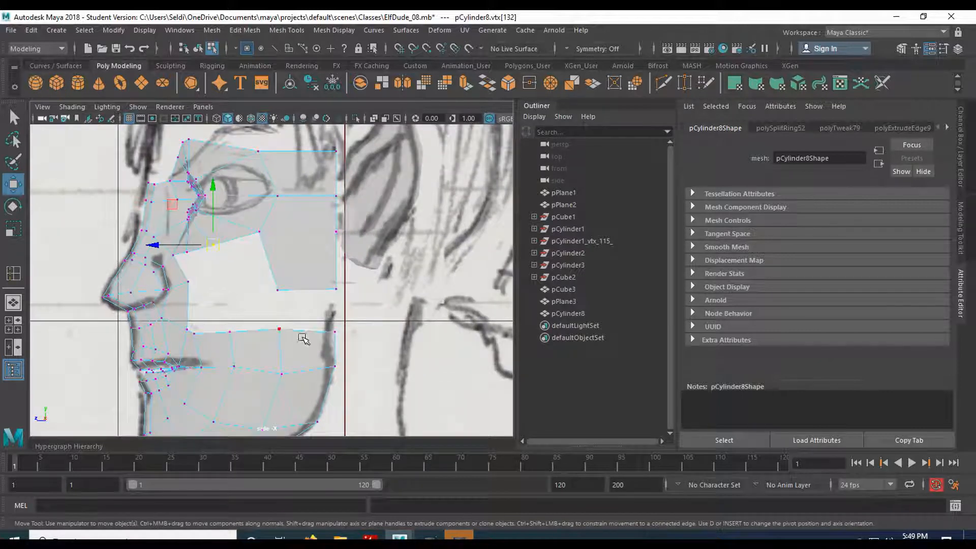
- In the front view, move the jaw extension's upper border vertices outward toward the reference drawing's face outline and space them evenly
{"action": "key", "text": "space"}
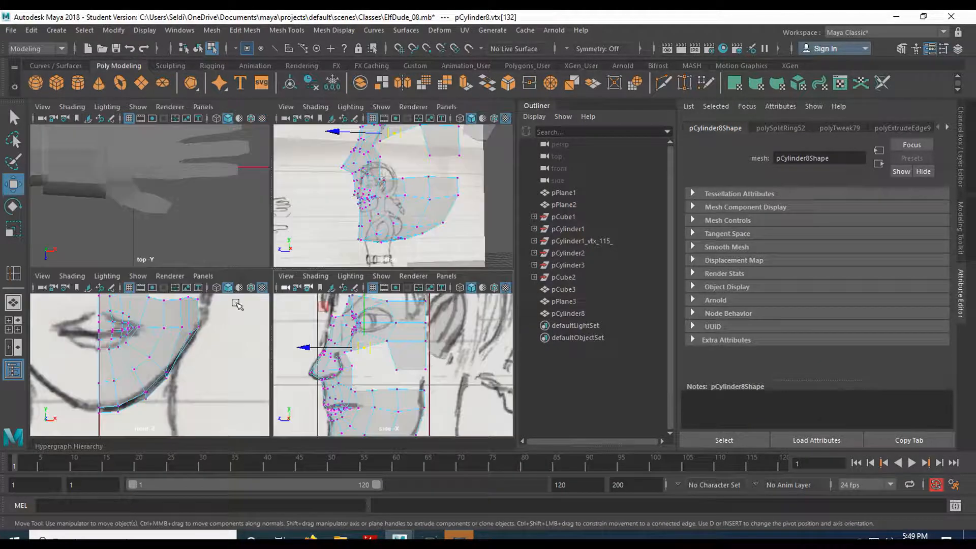
{"action": "key", "text": "space"}
{"action": "middle_click_drag", "start_coordinate": [343, 183], "coordinate": [279, 368], "text": "alt"}
{"action": "mouse_move", "coordinate": [283, 302]}
{"action": "middle_mouse_down", "text": "alt"}
{"action": "mouse_move", "coordinate": [254, 322]}
{"action": "mouse_move", "coordinate": [282, 298]}
{"action": "middle_mouse_up", "text": "alt"}
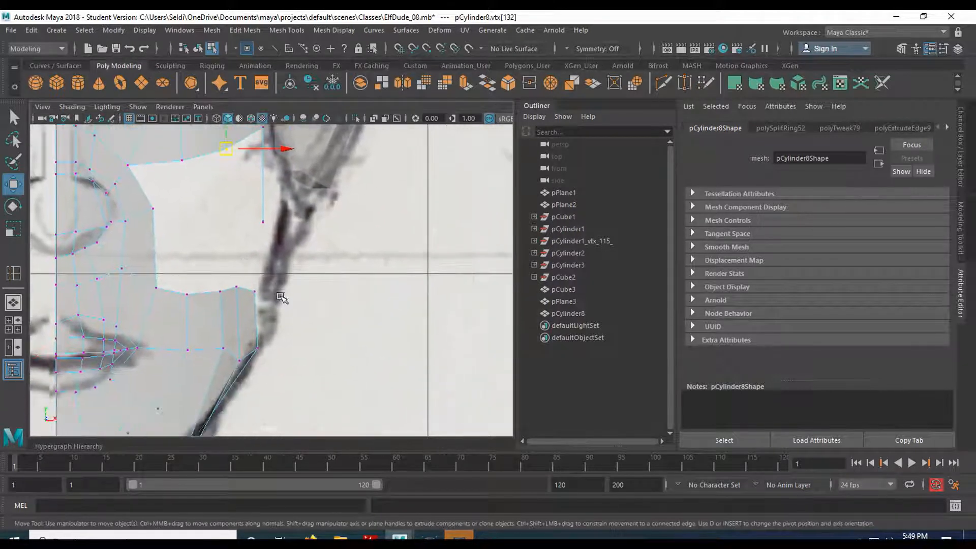
{"action": "left_click_drag", "start_coordinate": [280, 314], "coordinate": [322, 294]}
{"action": "left_click_drag", "start_coordinate": [213, 283], "coordinate": [278, 295]}
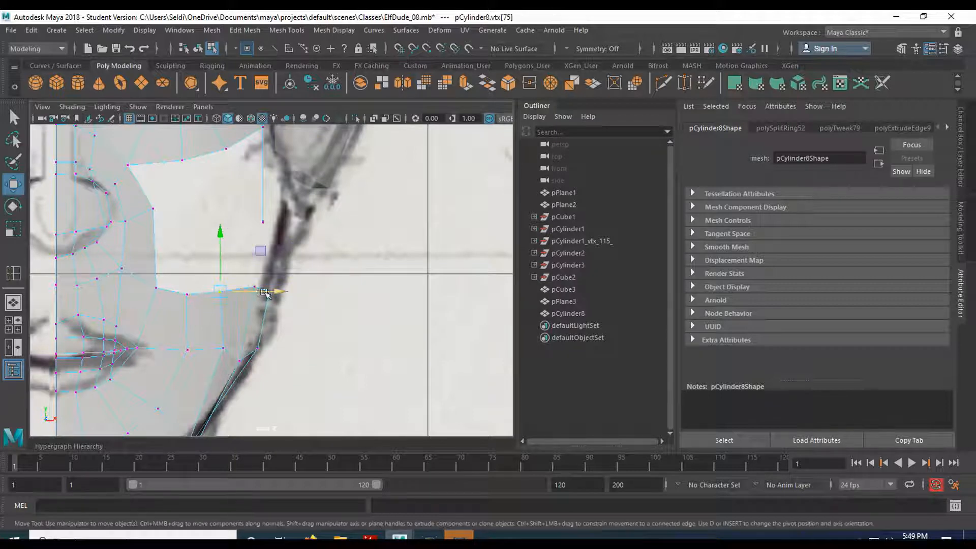
{"action": "left_click_drag", "start_coordinate": [173, 288], "coordinate": [172, 287]}
{"action": "left_click_drag", "start_coordinate": [236, 296], "coordinate": [248, 297]}
{"action": "middle_click_drag", "start_coordinate": [214, 198], "coordinate": [228, 233], "text": "alt"}
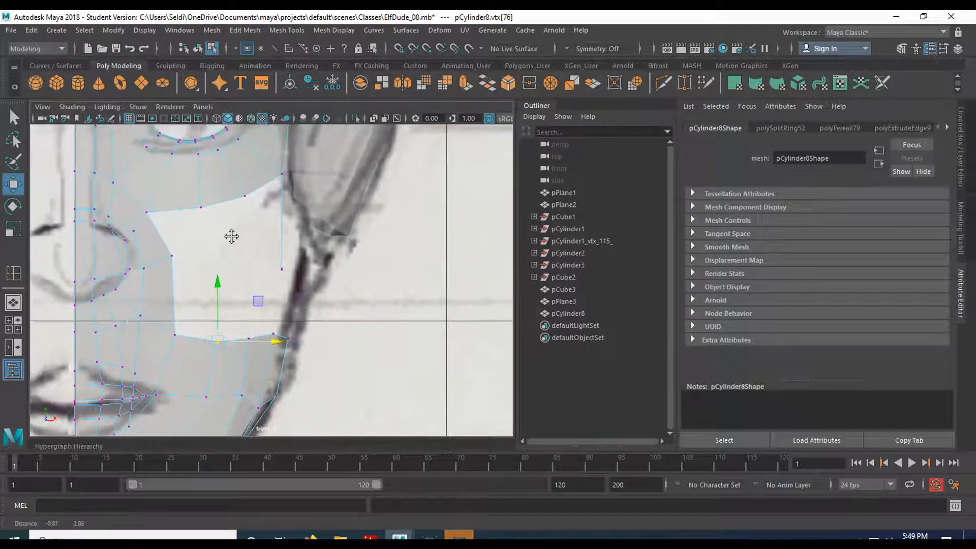
- Extrude the jaw extension's upper border edges and move them up to the level of the temple extension's lower edge
{"action": "mouse_move", "coordinate": [192, 333]}
{"action": "right_mouse_down"}
{"action": "mouse_move", "coordinate": [194, 320]}
{"action": "mouse_move", "coordinate": [195, 332]}
{"action": "right_mouse_up"}
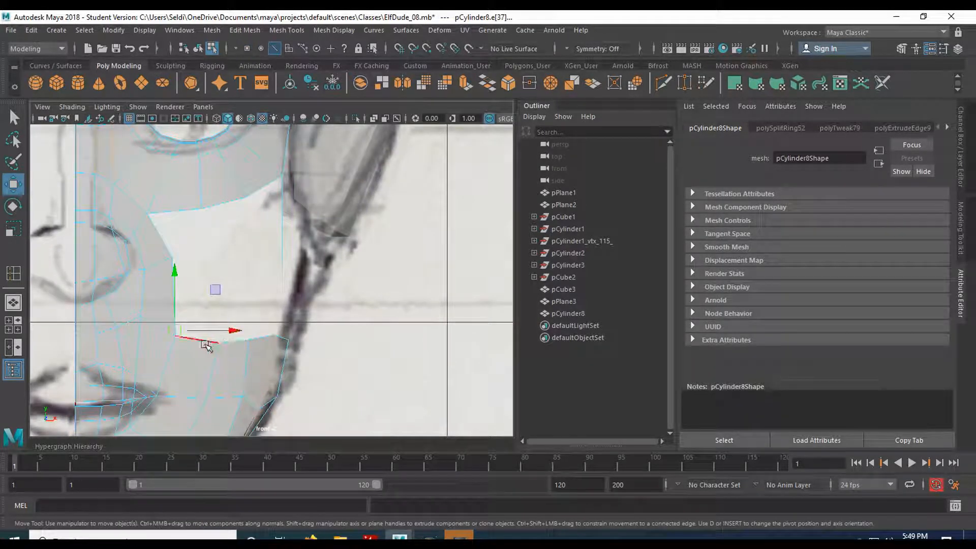
{"action": "left_click", "coordinate": [204, 343]}
{"action": "key", "text": "q"}
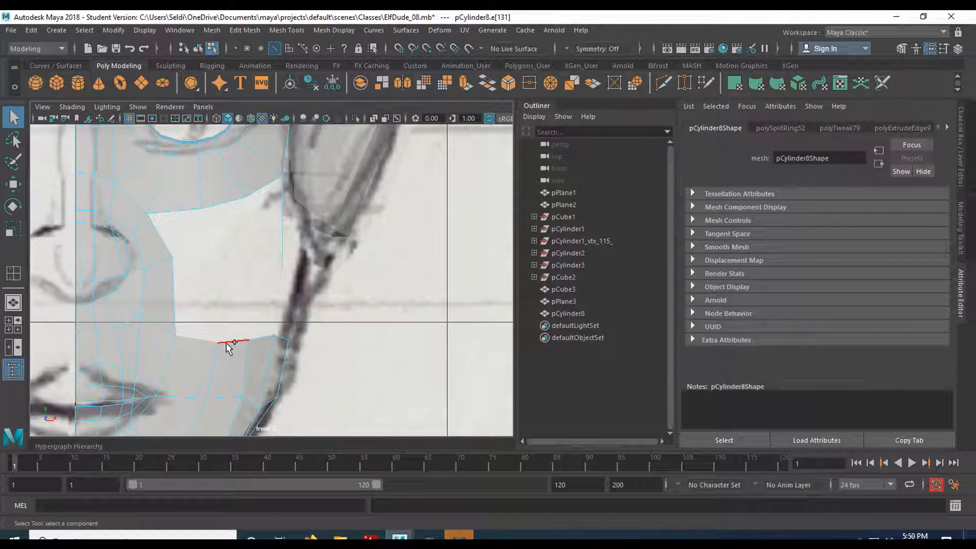
{"action": "left_click", "coordinate": [260, 340], "text": "shift"}
{"action": "key", "text": "space"}
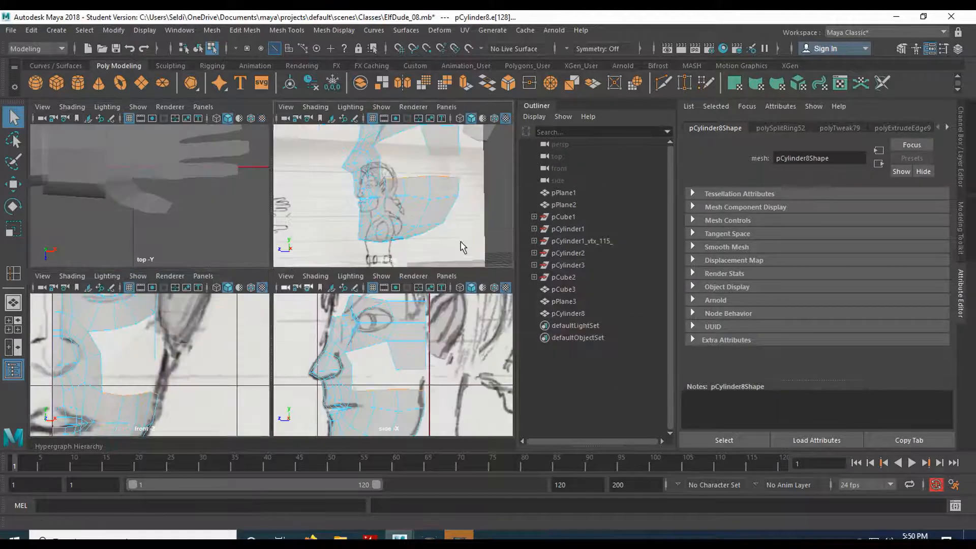
{"action": "key", "text": "space"}
{"action": "left_click_drag", "start_coordinate": [307, 259], "coordinate": [306, 319], "text": "alt"}
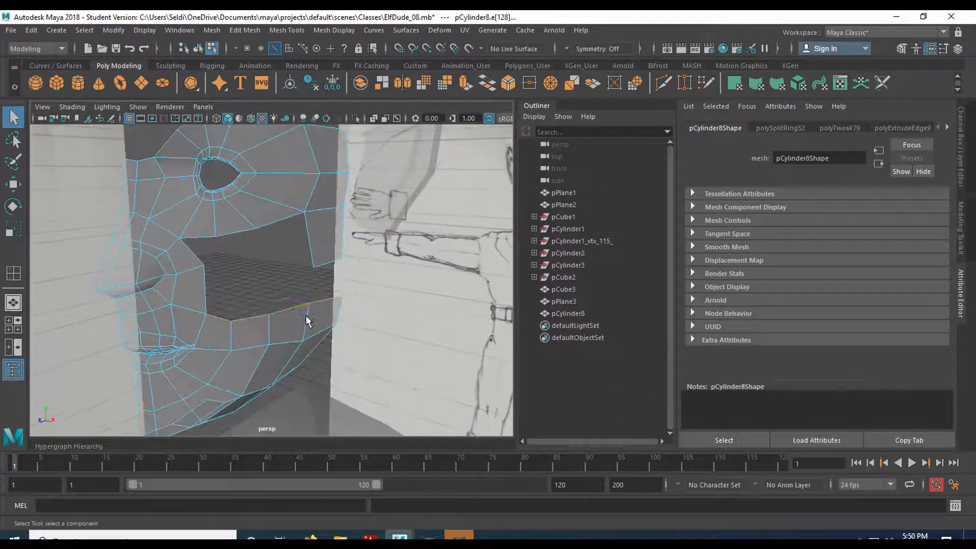
{"action": "left_click", "coordinate": [466, 85]}
{"action": "left_click_drag", "start_coordinate": [294, 321], "coordinate": [306, 257], "text": "alt"}
{"action": "key", "text": "w"}
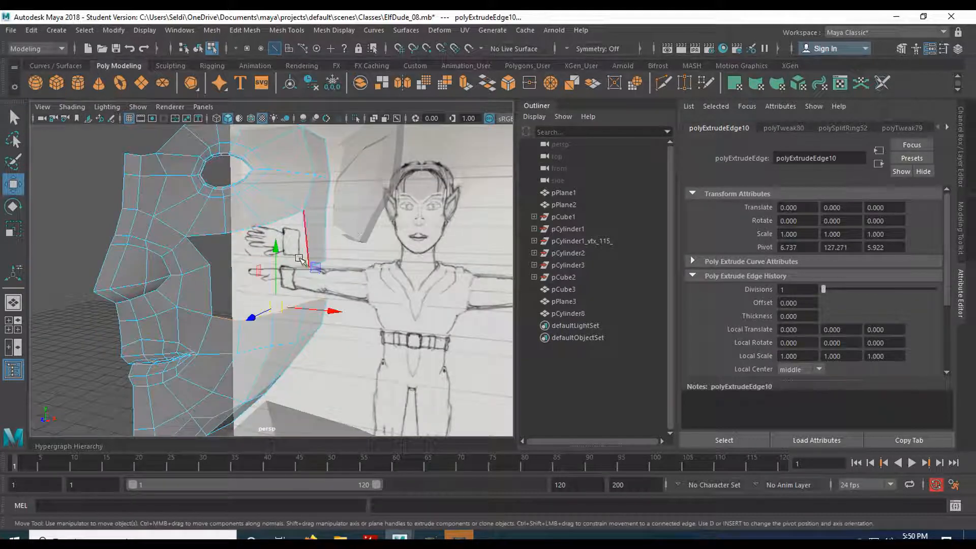
{"action": "mouse_move", "coordinate": [328, 258]}
{"action": "left_mouse_down", "text": "alt"}
{"action": "mouse_move", "coordinate": [349, 235]}
{"action": "mouse_move", "coordinate": [351, 243]}
{"action": "left_mouse_up", "text": "alt"}
{"action": "left_click_drag", "start_coordinate": [273, 252], "coordinate": [280, 208]}
{"action": "left_click_drag", "start_coordinate": [345, 191], "coordinate": [287, 219], "text": "alt"}
{"action": "left_click_drag", "start_coordinate": [173, 245], "coordinate": [225, 242], "text": "alt"}
{"action": "middle_click_drag", "start_coordinate": [221, 252], "coordinate": [212, 284], "text": "alt"}
{"action": "left_click_drag", "start_coordinate": [212, 285], "coordinate": [138, 311], "text": "alt"}
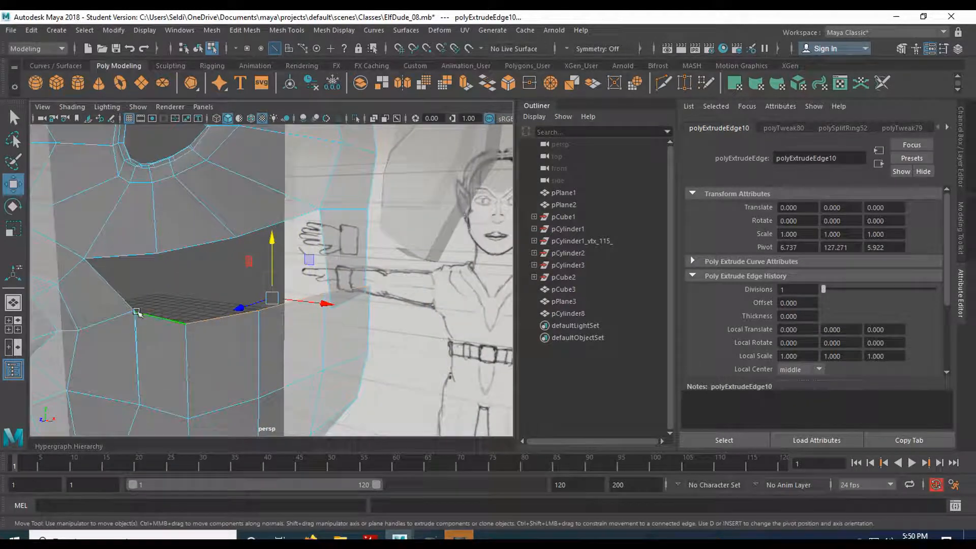
- Weld the extruded row's inner end vertex to the neighbouring cheek vertex with the Target Weld tool
{"action": "right_click_drag", "start_coordinate": [169, 327], "coordinate": [111, 193]}
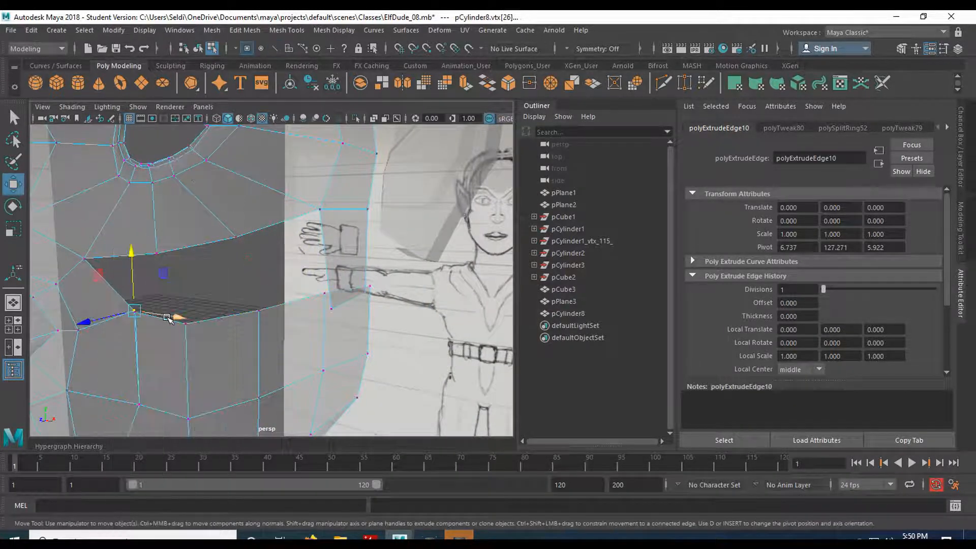
{"action": "left_click", "coordinate": [147, 314]}
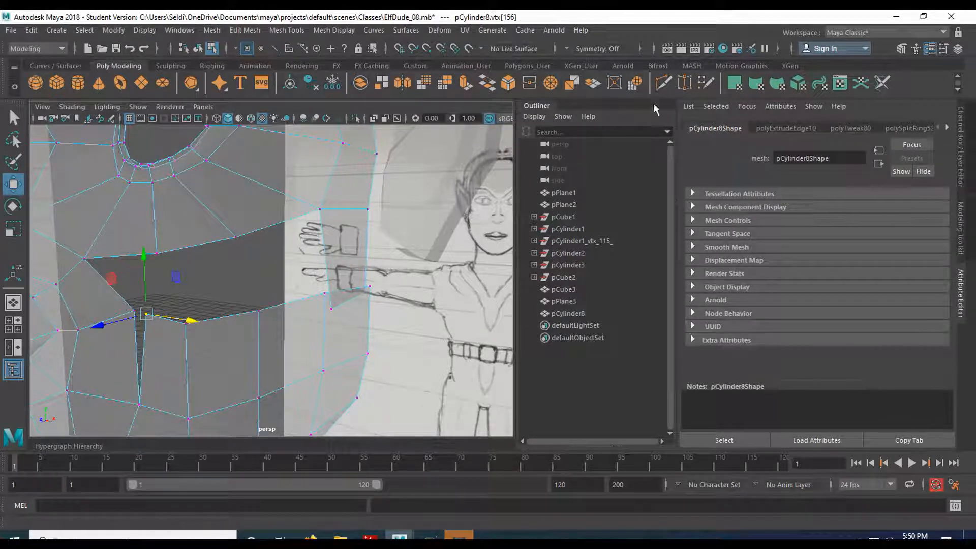
{"action": "left_click", "coordinate": [684, 82]}
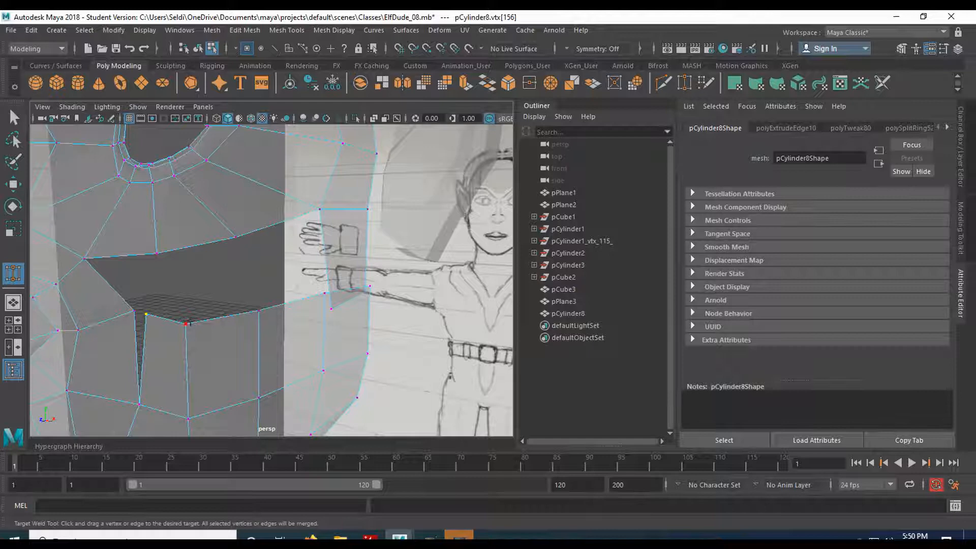
{"action": "left_click", "coordinate": [236, 281]}
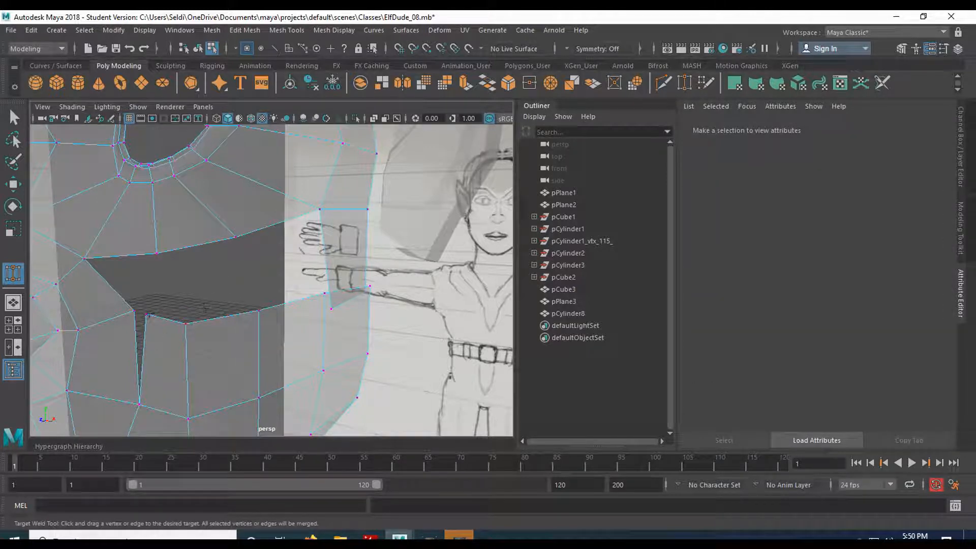
{"action": "left_click_drag", "start_coordinate": [121, 311], "coordinate": [122, 311]}
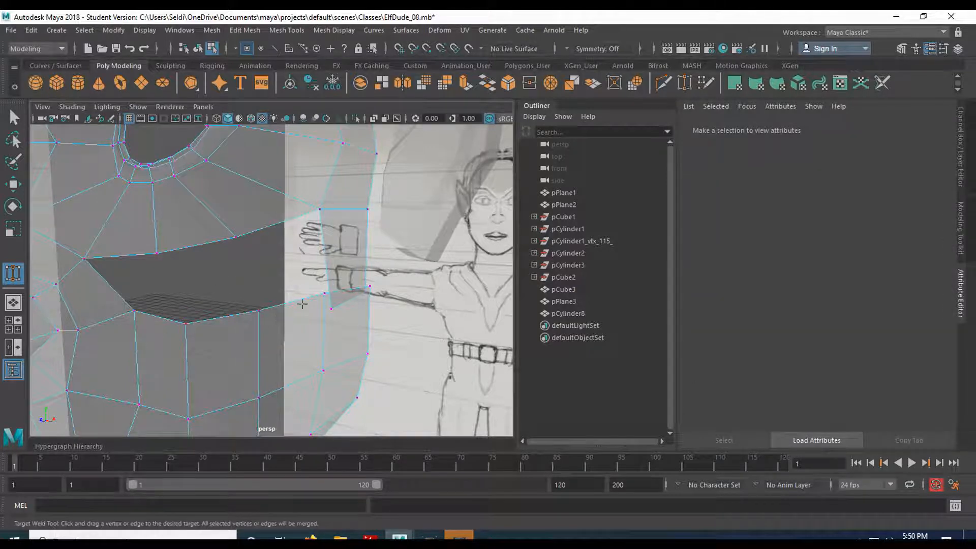
- Target-weld the extruded row's two outer vertices to the temple extension's lower corner vertices
{"action": "left_click_drag", "start_coordinate": [301, 305], "coordinate": [275, 290], "text": "alt"}
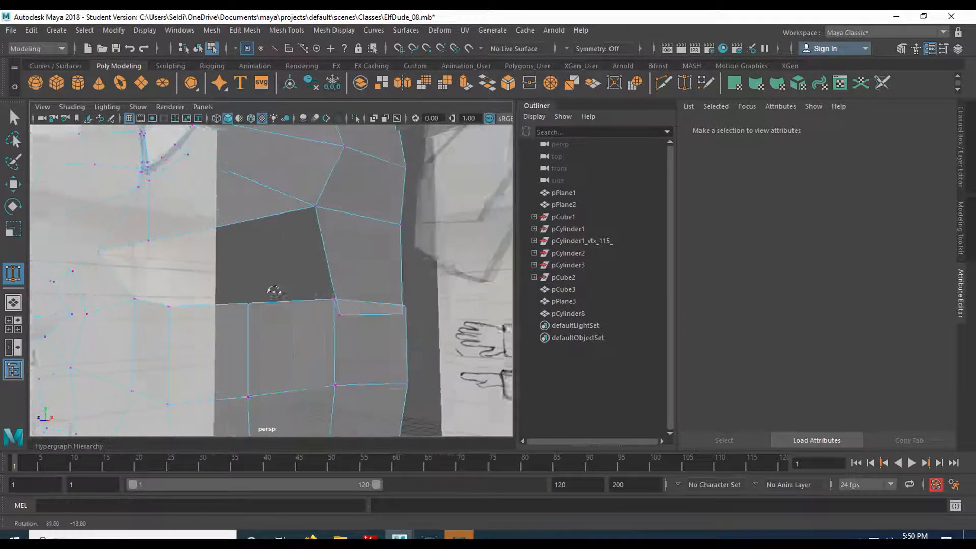
{"action": "right_click_drag", "start_coordinate": [275, 290], "coordinate": [339, 299], "text": "alt"}
{"action": "left_click_drag", "start_coordinate": [339, 299], "coordinate": [73, 319], "text": "alt"}
{"action": "left_click_drag", "start_coordinate": [255, 306], "coordinate": [226, 294], "text": "alt"}
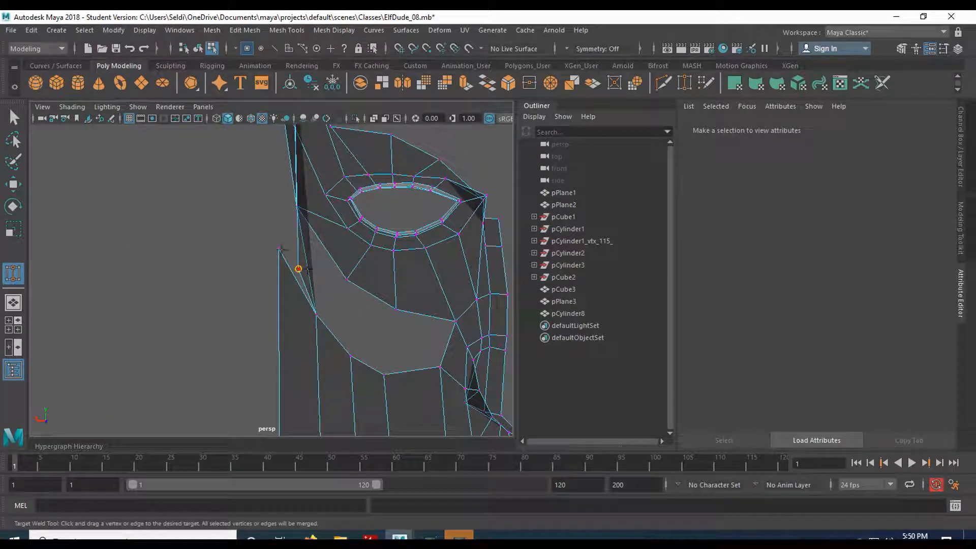
{"action": "left_click_drag", "start_coordinate": [278, 247], "coordinate": [278, 248]}
{"action": "left_click_drag", "start_coordinate": [243, 248], "coordinate": [444, 268], "text": "alt"}
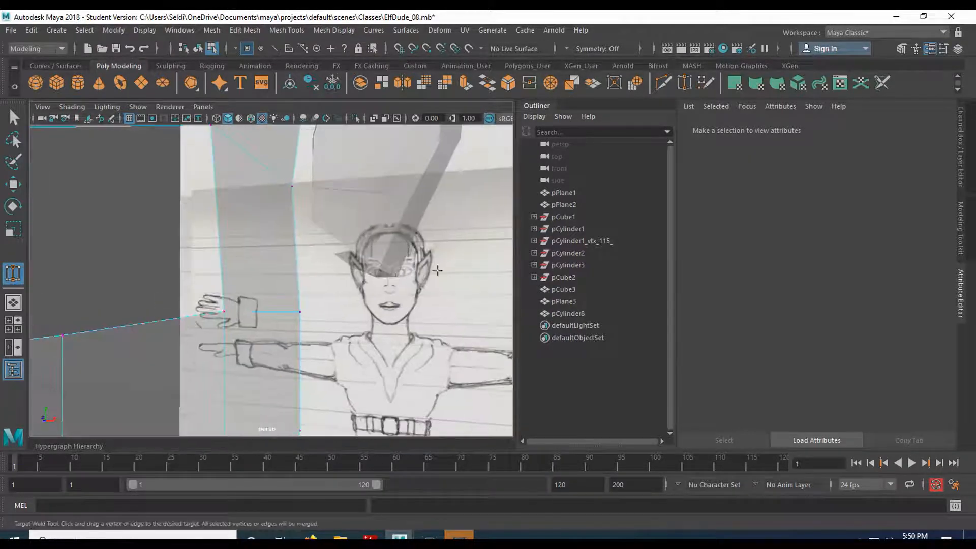
{"action": "scroll", "coordinate": [291, 284], "scroll_direction": "down", "scroll_amount": 3}
{"action": "left_click_drag", "start_coordinate": [216, 283], "coordinate": [267, 277], "text": "alt"}
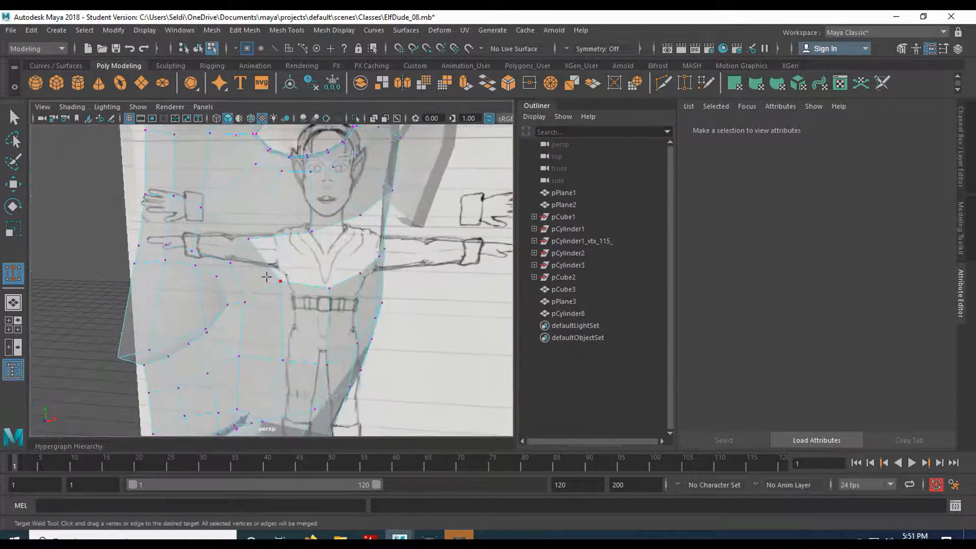
- Select the facing upper and lower border edges of the cheek opening and bridge them to fill the gap
{"action": "key", "text": "q"}
{"action": "scroll", "coordinate": [292, 277], "scroll_direction": "up", "scroll_amount": 3}
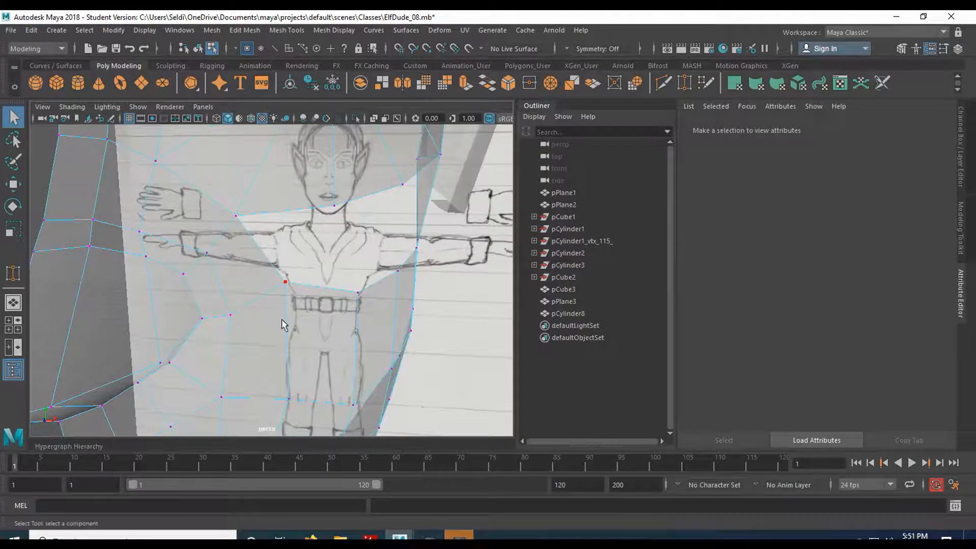
{"action": "left_click_drag", "start_coordinate": [324, 304], "coordinate": [267, 297], "text": "alt"}
{"action": "right_click_drag", "start_coordinate": [244, 325], "coordinate": [185, 192]}
{"action": "left_click", "coordinate": [243, 321]}
{"action": "left_click", "coordinate": [303, 326], "text": "shift"}
{"action": "left_click", "coordinate": [371, 316], "text": "shift"}
{"action": "left_click", "coordinate": [207, 246], "text": "shift"}
{"action": "left_click", "coordinate": [256, 241], "text": "shift"}
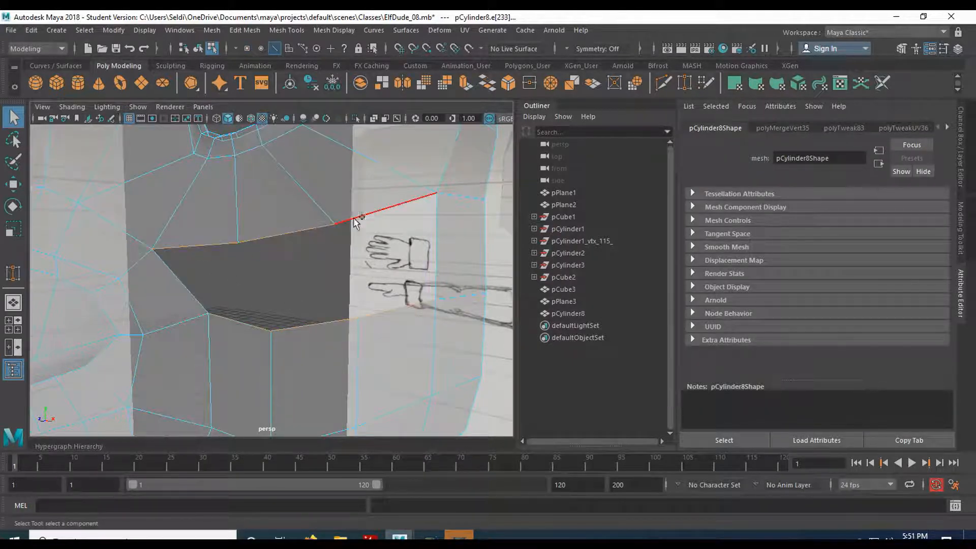
{"action": "right_click", "coordinate": [321, 224], "text": "shift"}
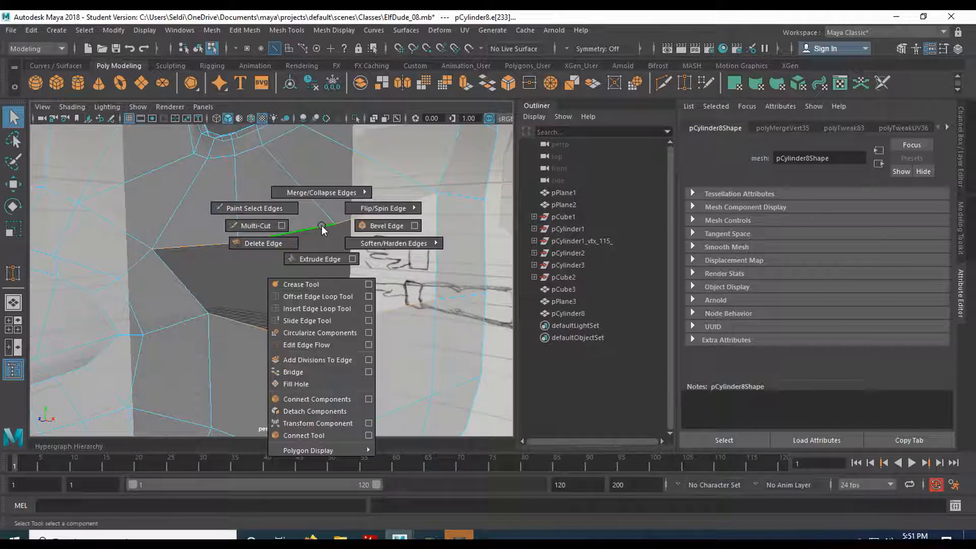
{"action": "left_click", "coordinate": [292, 372]}
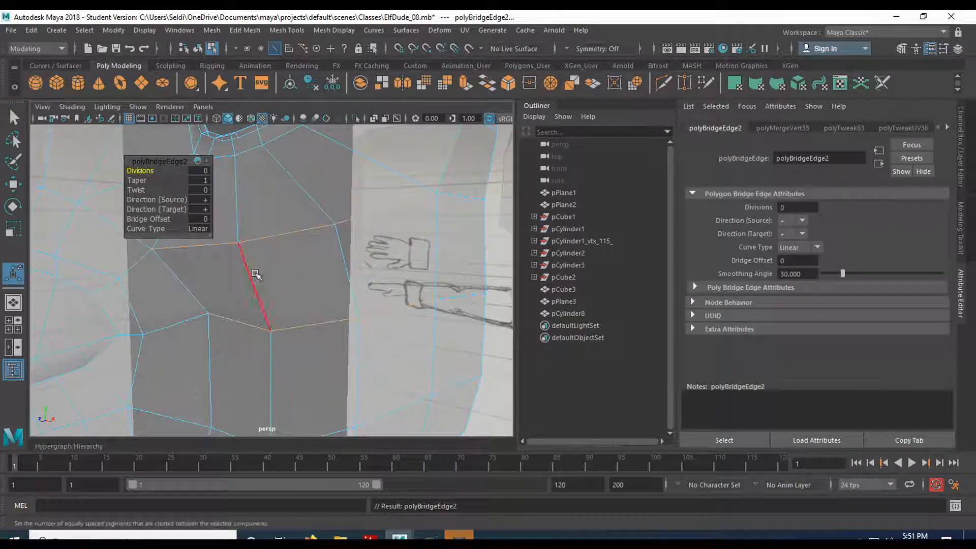
- Inspect the bridged cheek and the gap between the head's rear border and the ear from several angles
{"action": "mouse_move", "coordinate": [241, 277]}
{"action": "left_mouse_down", "text": "alt"}
{"action": "mouse_move", "coordinate": [303, 256]}
{"action": "mouse_move", "coordinate": [241, 276]}
{"action": "left_mouse_up", "text": "alt"}
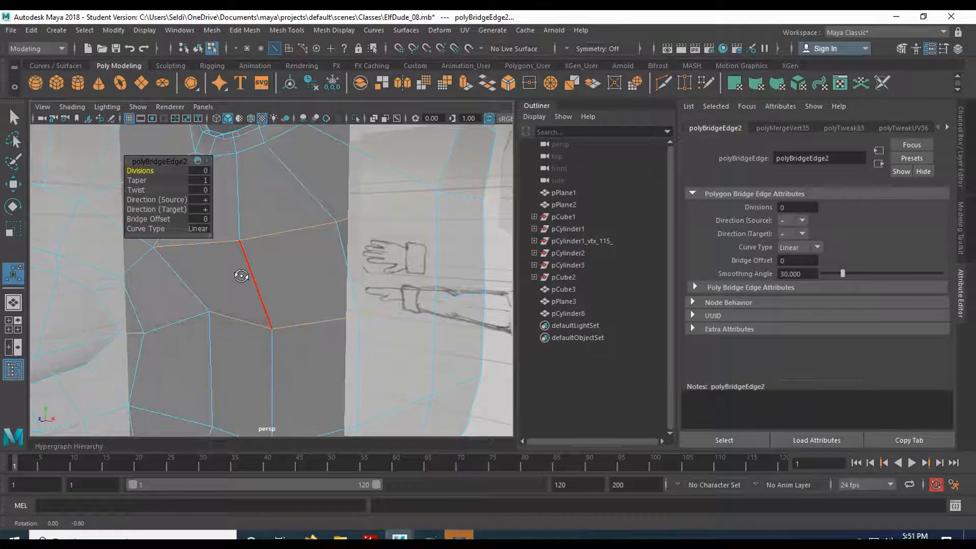
{"action": "key", "text": "q"}
{"action": "left_click", "coordinate": [241, 276]}
{"action": "scroll", "coordinate": [249, 283], "scroll_direction": "down", "scroll_amount": 5}
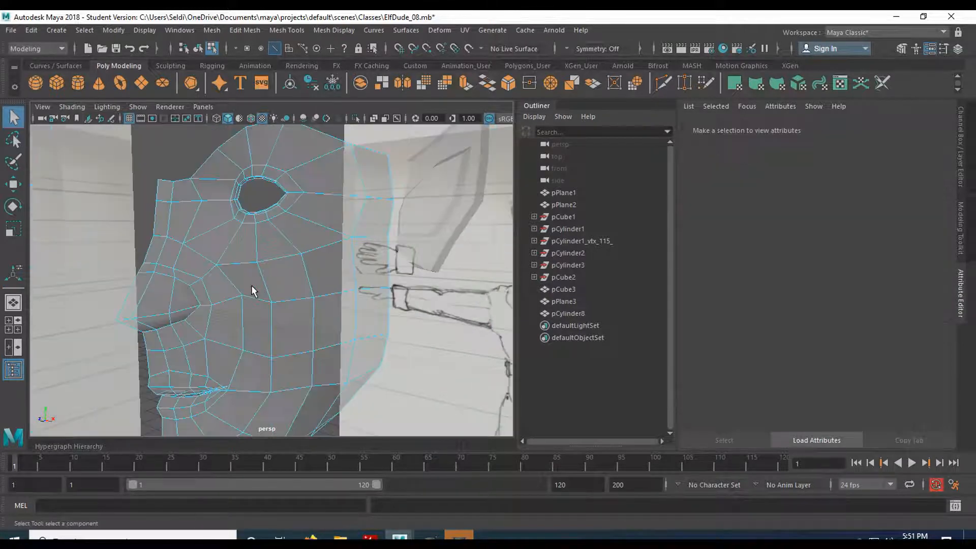
{"action": "left_click_drag", "start_coordinate": [304, 309], "coordinate": [334, 226], "text": "alt"}
{"action": "scroll", "coordinate": [290, 248], "scroll_direction": "up", "scroll_amount": 5}
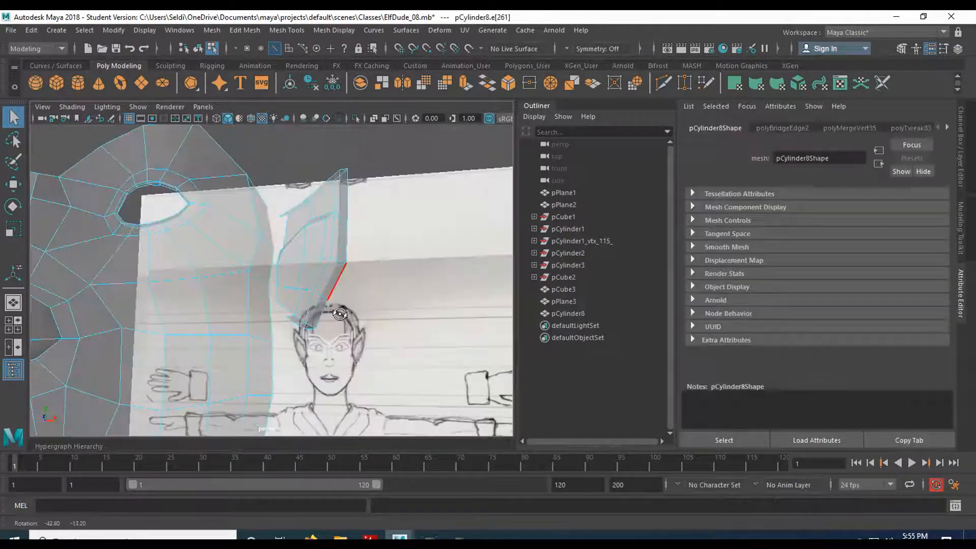
{"action": "left_click_drag", "start_coordinate": [339, 314], "coordinate": [277, 323], "text": "alt"}
{"action": "scroll", "coordinate": [286, 308], "scroll_direction": "up", "scroll_amount": 5}
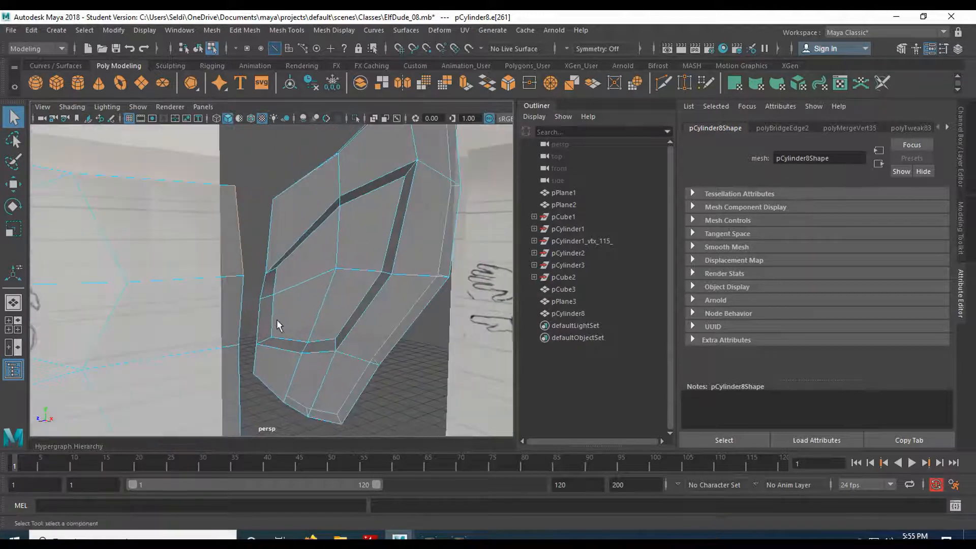
{"action": "middle_click_drag", "start_coordinate": [176, 317], "coordinate": [394, 305], "text": "alt"}
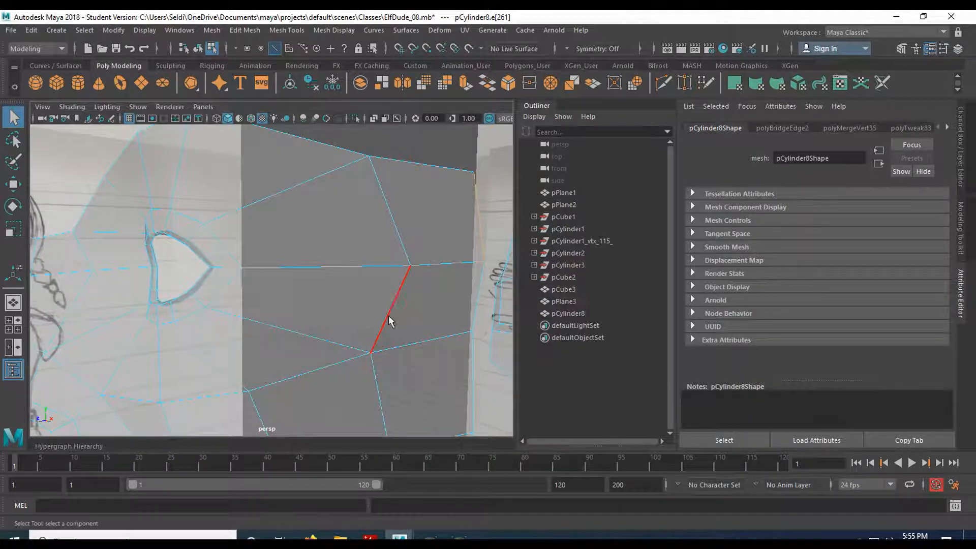
{"action": "middle_click_drag", "start_coordinate": [417, 311], "coordinate": [389, 297], "text": "alt"}
{"action": "left_click_drag", "start_coordinate": [388, 296], "coordinate": [259, 285], "text": "alt"}
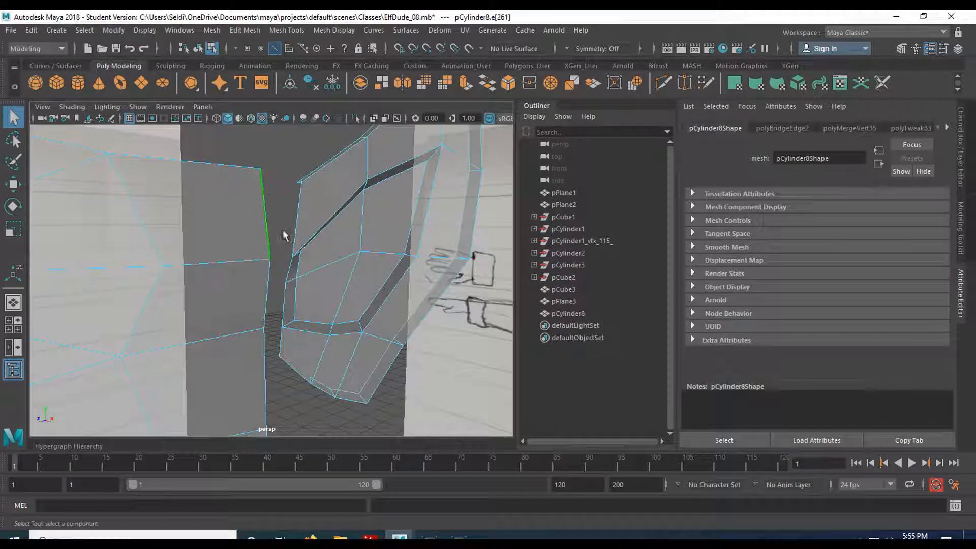
{"action": "left_click_drag", "start_coordinate": [299, 208], "coordinate": [331, 276], "text": "alt"}
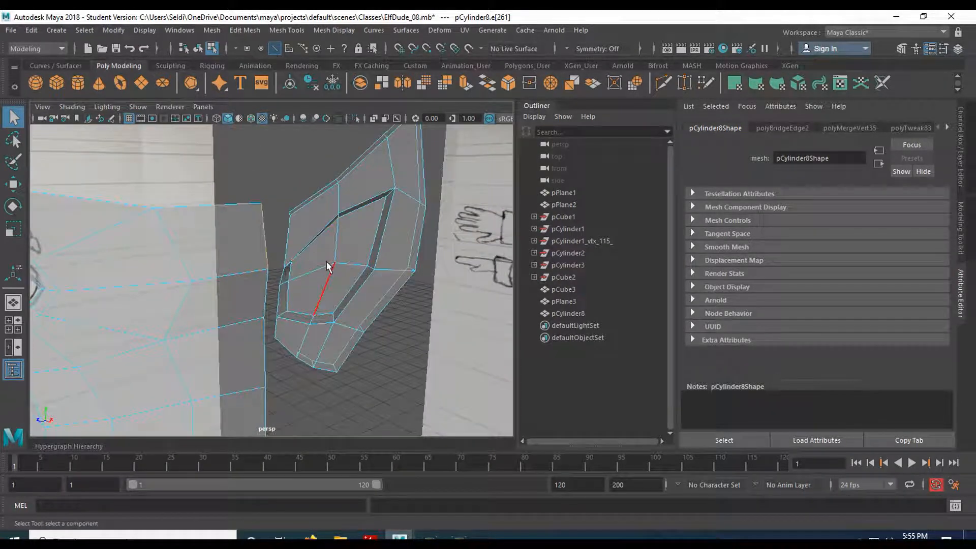
- In the side view, select the ear's lower vertices and move them down to line up with the cheek's border rows
{"action": "key", "text": "space"}
{"action": "key", "text": "space"}
{"action": "middle_click_drag", "start_coordinate": [333, 315], "coordinate": [258, 313], "text": "alt"}
{"action": "right_click_drag", "start_coordinate": [290, 201], "coordinate": [239, 198]}
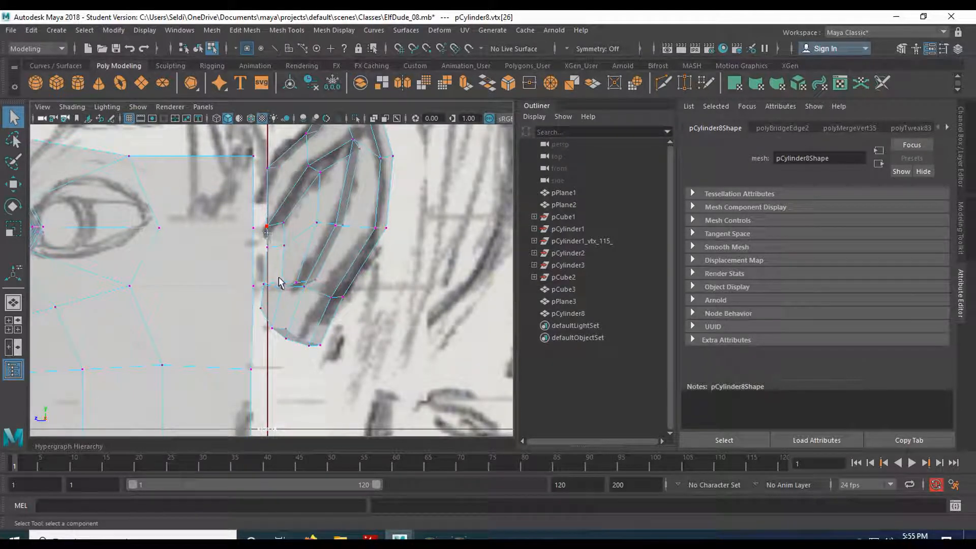
{"action": "left_click", "coordinate": [268, 265]}
{"action": "left_click_drag", "start_coordinate": [260, 234], "coordinate": [291, 322]}
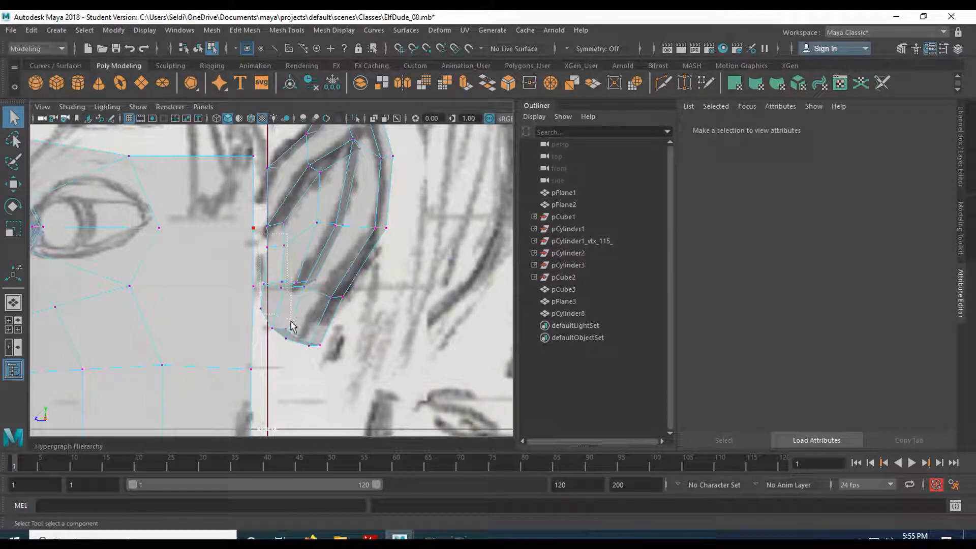
{"action": "left_click_drag", "start_coordinate": [393, 360], "coordinate": [405, 361]}
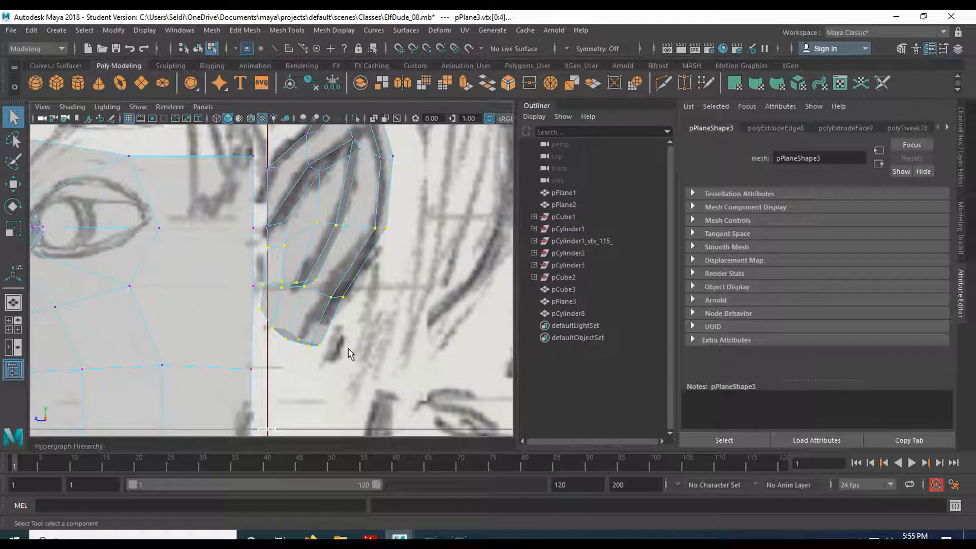
{"action": "key", "text": "w"}
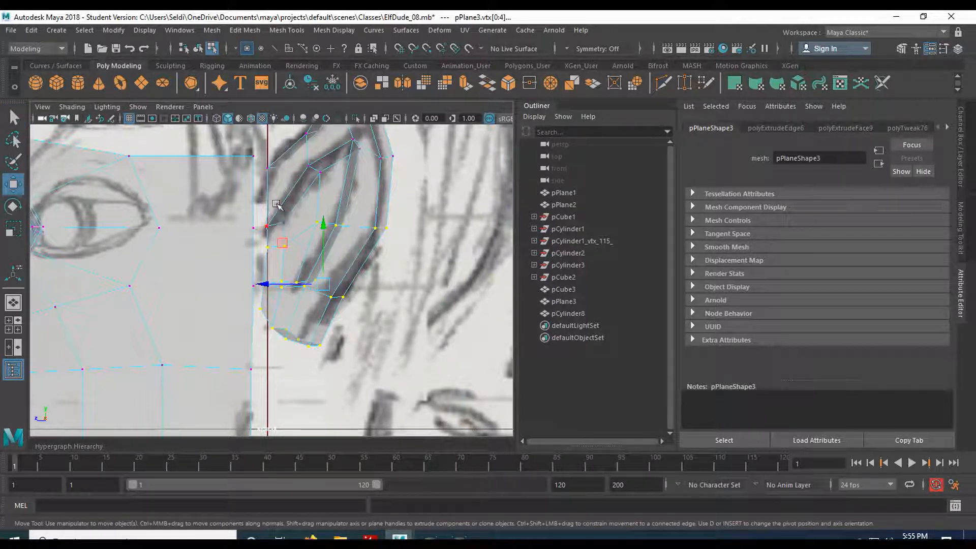
{"action": "left_click_drag", "start_coordinate": [322, 225], "coordinate": [317, 264]}
{"action": "middle_click_drag", "start_coordinate": [396, 350], "coordinate": [427, 291], "text": "alt"}
{"action": "left_click", "coordinate": [385, 333]}
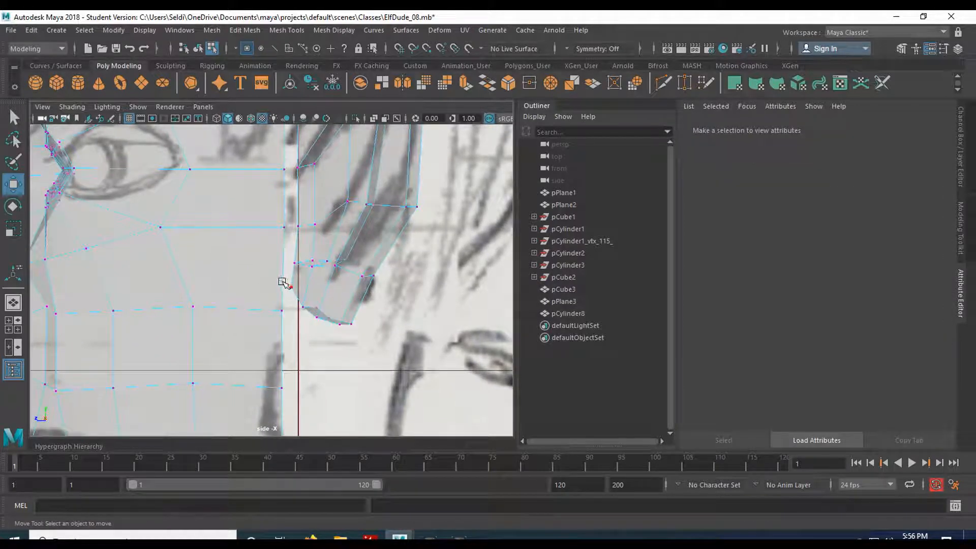
- Compare the rows of the face's rear border with the ear's lower vertices in the perspective view
{"action": "key", "text": "space"}
{"action": "left_click_drag", "start_coordinate": [278, 252], "coordinate": [310, 304]}
{"action": "key", "text": "space"}
{"action": "scroll", "coordinate": [365, 340], "scroll_direction": "down", "scroll_amount": 3}
{"action": "middle_click_drag", "start_coordinate": [365, 340], "coordinate": [422, 281], "text": "alt"}
{"action": "left_click_drag", "start_coordinate": [423, 281], "coordinate": [351, 261], "text": "alt"}
{"action": "scroll", "coordinate": [443, 305], "scroll_direction": "up", "scroll_amount": 3}
{"action": "middle_click_drag", "start_coordinate": [206, 286], "coordinate": [359, 291], "text": "alt"}
{"action": "left_click_drag", "start_coordinate": [246, 290], "coordinate": [290, 276], "text": "alt"}
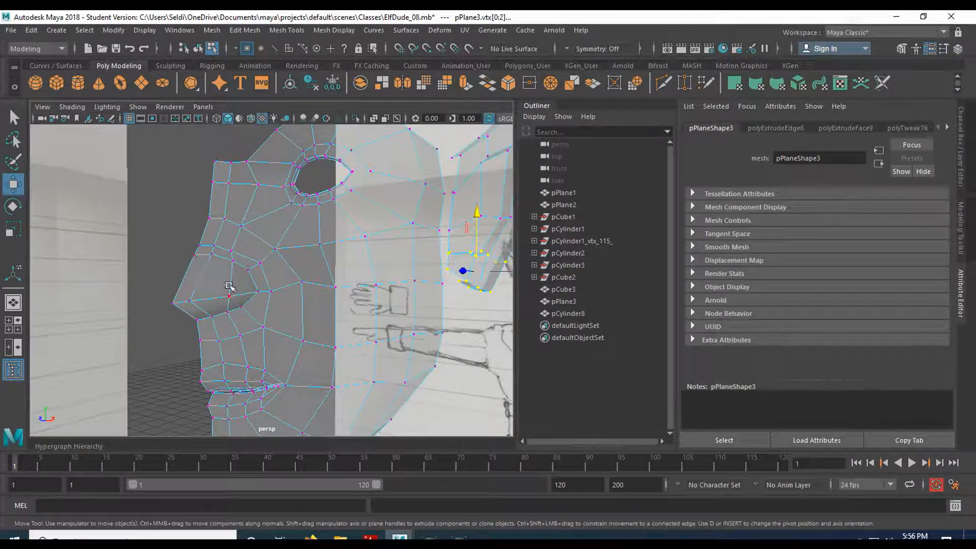
{"action": "left_click_drag", "start_coordinate": [230, 276], "coordinate": [334, 291], "text": "alt"}
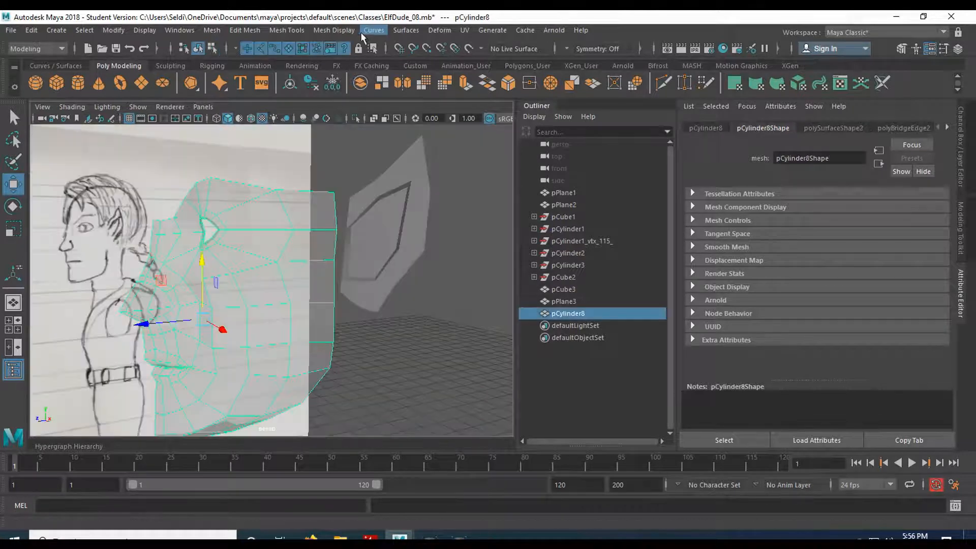
- Insert a horizontal edge loop through the upper cheek row below the eye, starting from the face's rear border
{"action": "left_click", "coordinate": [333, 30]}
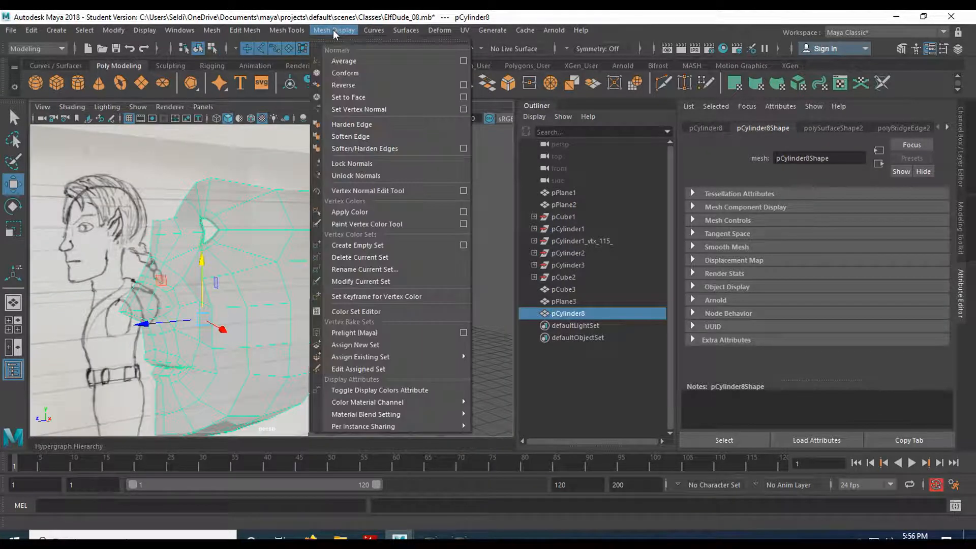
{"action": "left_click", "coordinate": [344, 85]}
{"action": "left_click", "coordinate": [286, 30]}
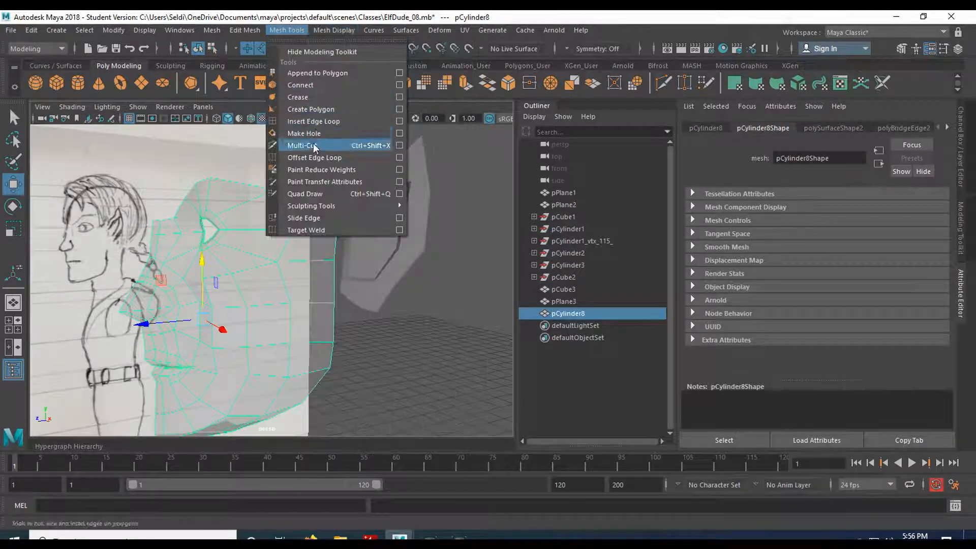
{"action": "left_click", "coordinate": [320, 129]}
{"action": "scroll", "coordinate": [315, 306], "scroll_direction": "up", "scroll_amount": 3}
{"action": "left_click_drag", "start_coordinate": [309, 305], "coordinate": [376, 280], "text": "alt"}
{"action": "left_click", "coordinate": [376, 279]}
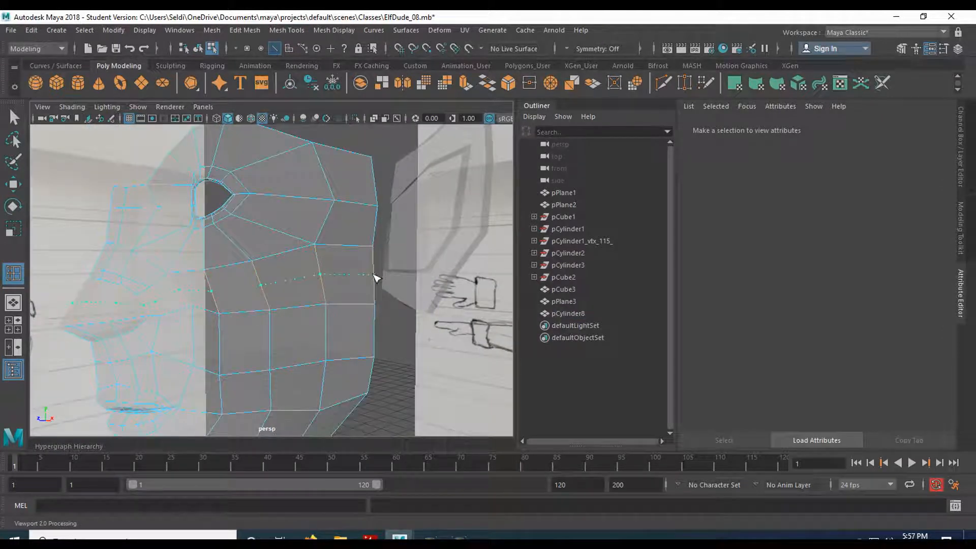
{"action": "left_click_drag", "start_coordinate": [376, 279], "coordinate": [369, 278]}
{"action": "mouse_move", "coordinate": [207, 289]}
{"action": "left_mouse_down", "text": "alt"}
{"action": "mouse_move", "coordinate": [245, 296]}
{"action": "mouse_move", "coordinate": [168, 298]}
{"action": "mouse_move", "coordinate": [163, 289]}
{"action": "mouse_move", "coordinate": [213, 286]}
{"action": "mouse_move", "coordinate": [218, 300]}
{"action": "left_mouse_up", "text": "alt"}
{"action": "key", "text": "q"}
{"action": "left_click", "coordinate": [268, 299]}
- Select the face and ear meshes and combine them into one object
{"action": "middle_click_drag", "start_coordinate": [361, 282], "coordinate": [236, 313], "text": "alt"}
{"action": "scroll", "coordinate": [236, 311], "scroll_direction": "up", "scroll_amount": 3}
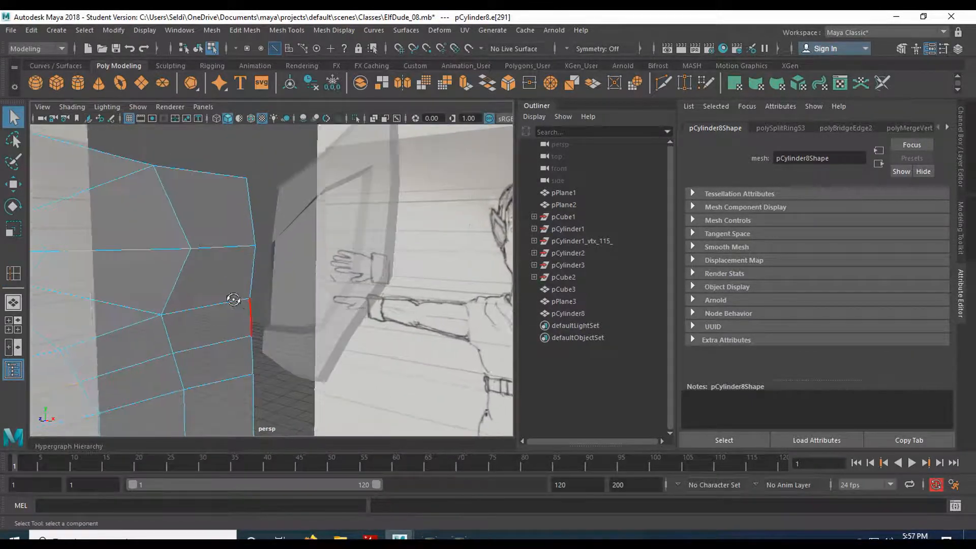
{"action": "left_click_drag", "start_coordinate": [235, 298], "coordinate": [227, 258], "text": "alt"}
{"action": "right_click_drag", "start_coordinate": [269, 193], "coordinate": [325, 178]}
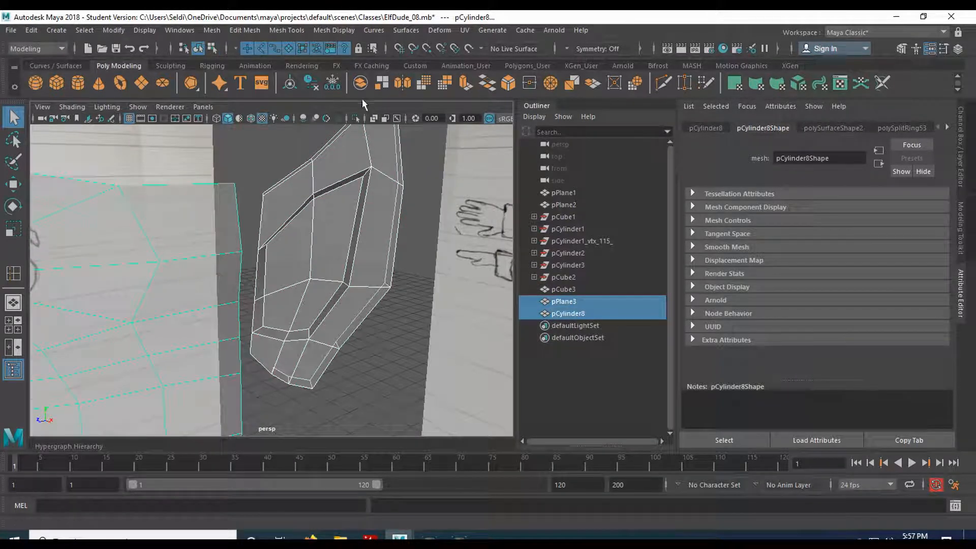
{"action": "right_click_drag", "start_coordinate": [294, 209], "coordinate": [349, 148]}
{"action": "left_click", "coordinate": [360, 85]}
{"action": "scroll", "coordinate": [292, 271], "scroll_direction": "up", "scroll_amount": 3}
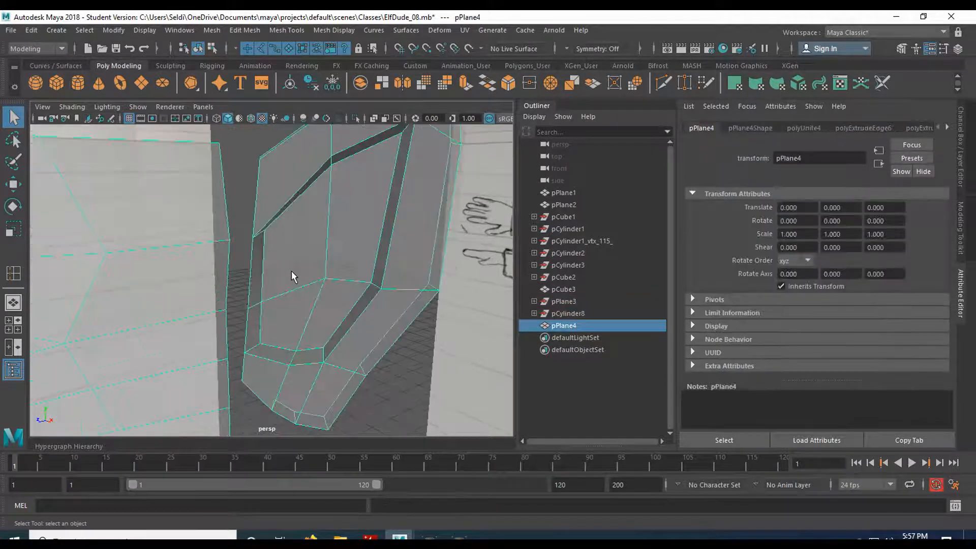
- Display the combined mesh's vertices in the side view and activate the Target Weld tool
{"action": "key", "text": "space"}
{"action": "key", "text": "space"}
{"action": "scroll", "coordinate": [283, 302], "scroll_direction": "up", "scroll_amount": 3}
{"action": "middle_click_drag", "start_coordinate": [280, 254], "coordinate": [286, 372], "text": "alt"}
{"action": "scroll", "coordinate": [289, 301], "scroll_direction": "up", "scroll_amount": 1}
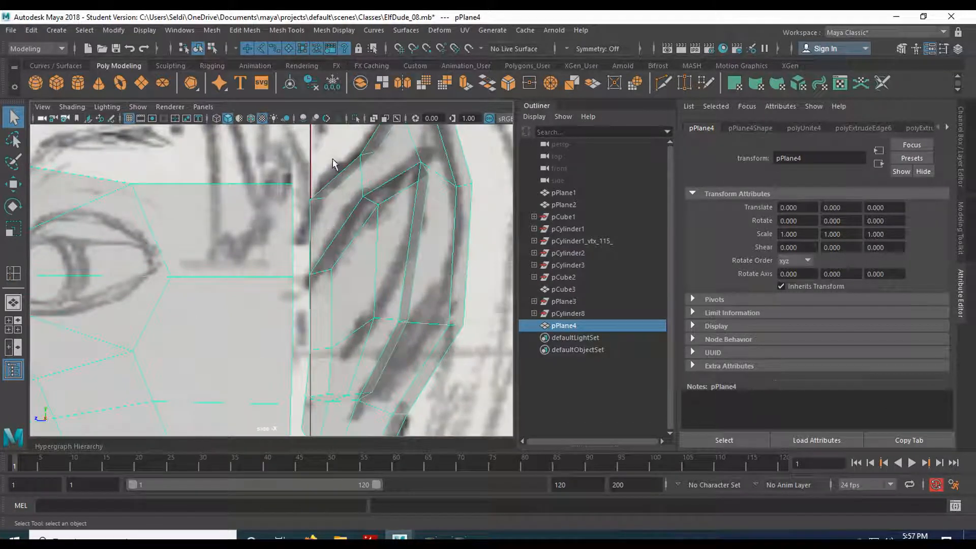
{"action": "right_click_drag", "start_coordinate": [357, 194], "coordinate": [304, 200]}
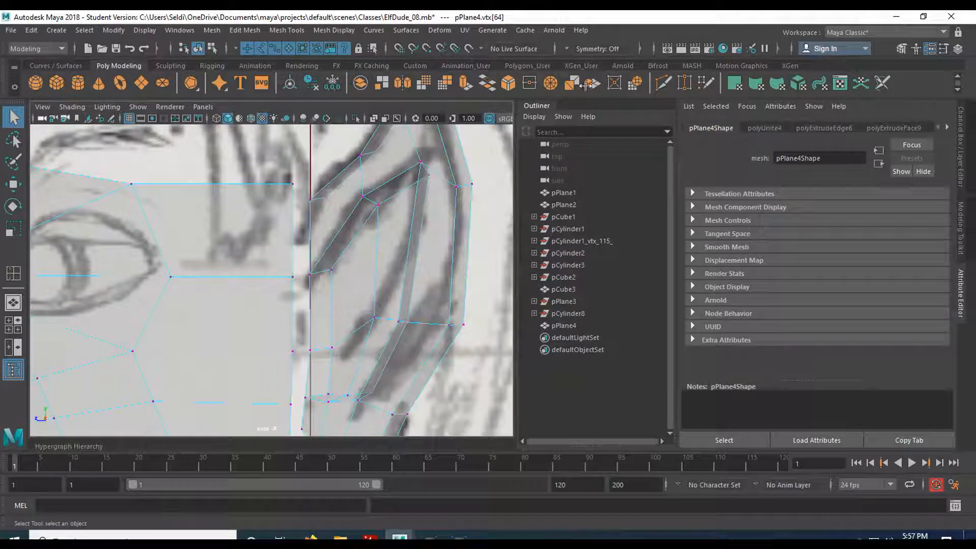
{"action": "left_click", "coordinate": [684, 83]}
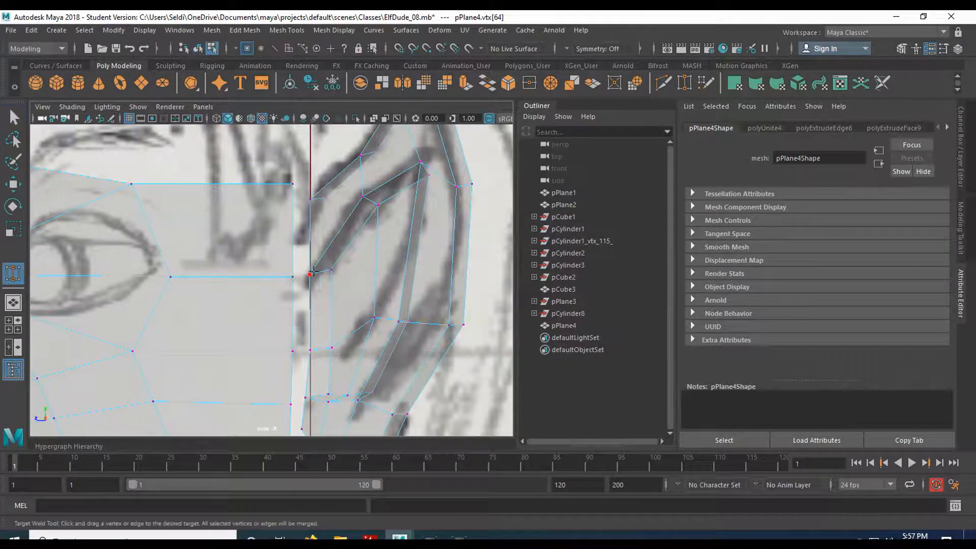
- Try to weld the face border's upper corner vertex to the ear's upper front vertex, and undo the weld
{"action": "left_click_drag", "start_coordinate": [289, 184], "coordinate": [310, 200]}
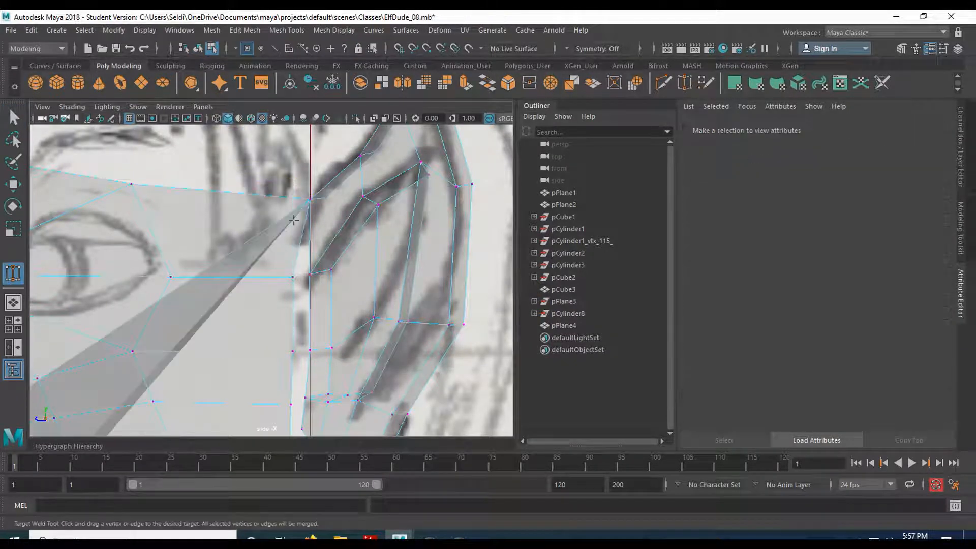
{"action": "scroll", "coordinate": [170, 327], "scroll_direction": "down", "scroll_amount": 5}
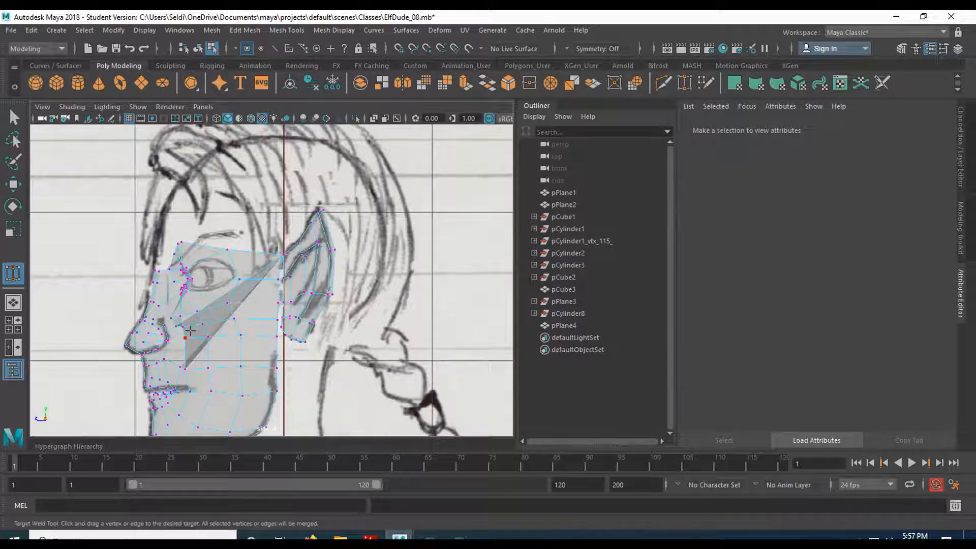
{"action": "left_click_drag", "start_coordinate": [189, 330], "coordinate": [190, 330]}
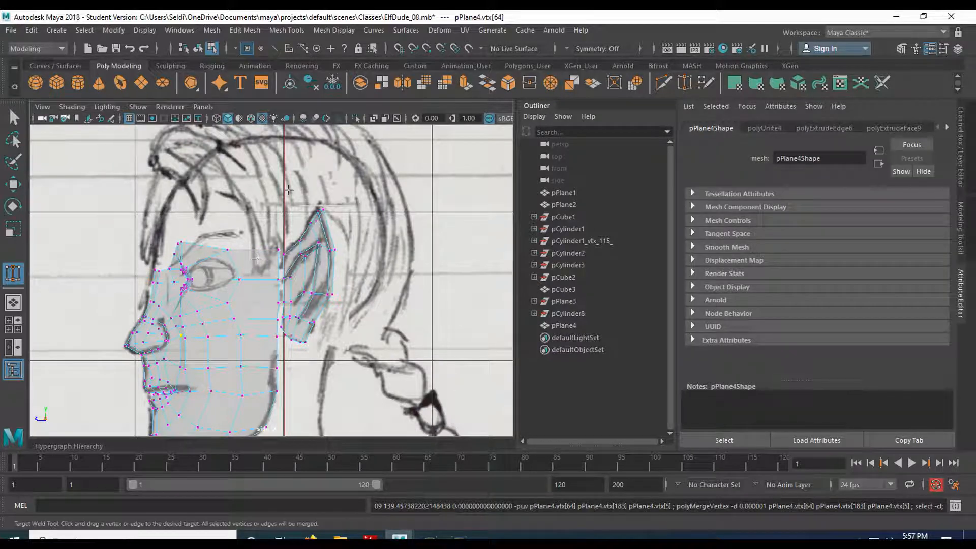
{"action": "scroll", "coordinate": [276, 284], "scroll_direction": "up", "scroll_amount": 5}
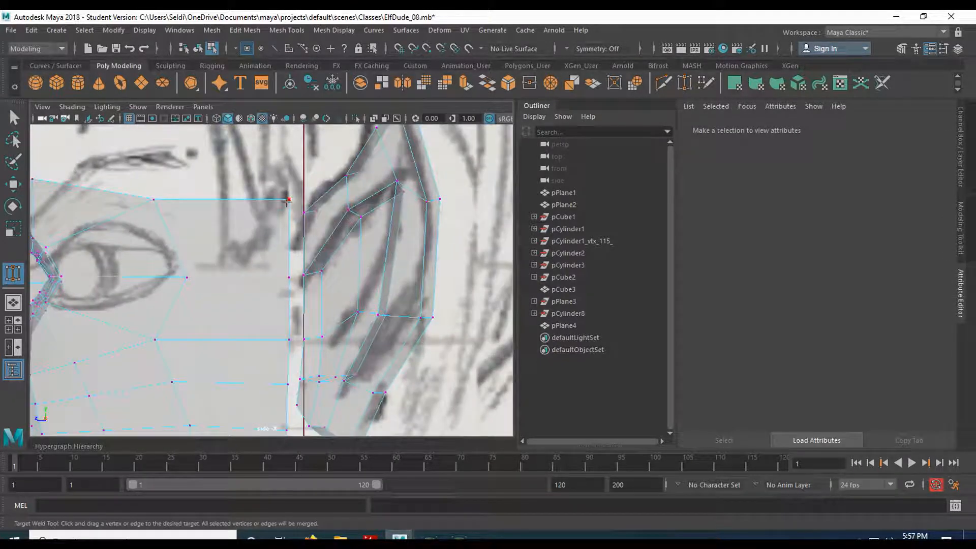
- Target-weld the face's rear border vertices from the temple corner down to the lobe onto the matching front vertices of the ear
{"action": "left_click_drag", "start_coordinate": [287, 198], "coordinate": [304, 212]}
{"action": "left_click_drag", "start_coordinate": [296, 276], "coordinate": [304, 275]}
{"action": "middle_click_drag", "start_coordinate": [279, 365], "coordinate": [289, 263], "text": "alt"}
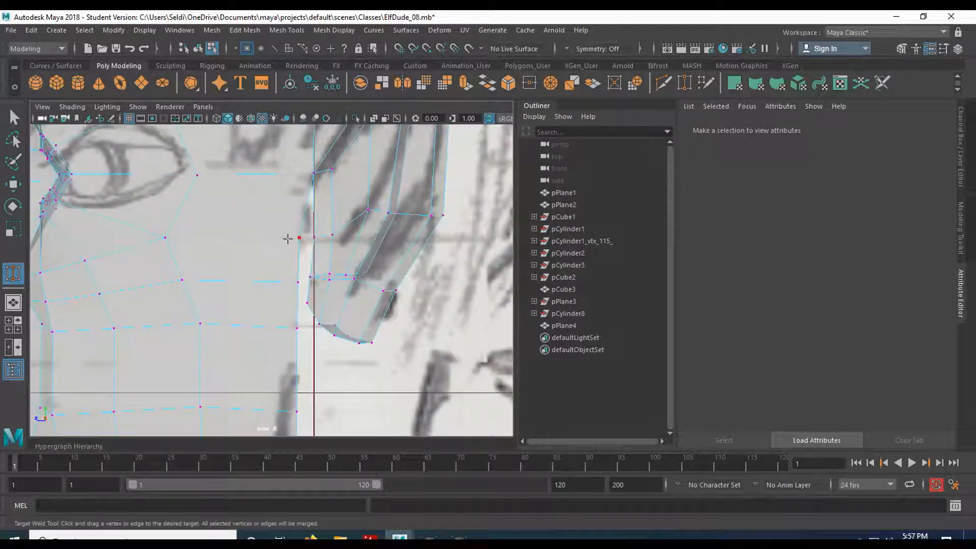
{"action": "left_click_drag", "start_coordinate": [312, 236], "coordinate": [313, 237]}
{"action": "scroll", "coordinate": [279, 298], "scroll_direction": "up", "scroll_amount": 3}
{"action": "middle_click_drag", "start_coordinate": [268, 321], "coordinate": [251, 265], "text": "alt"}
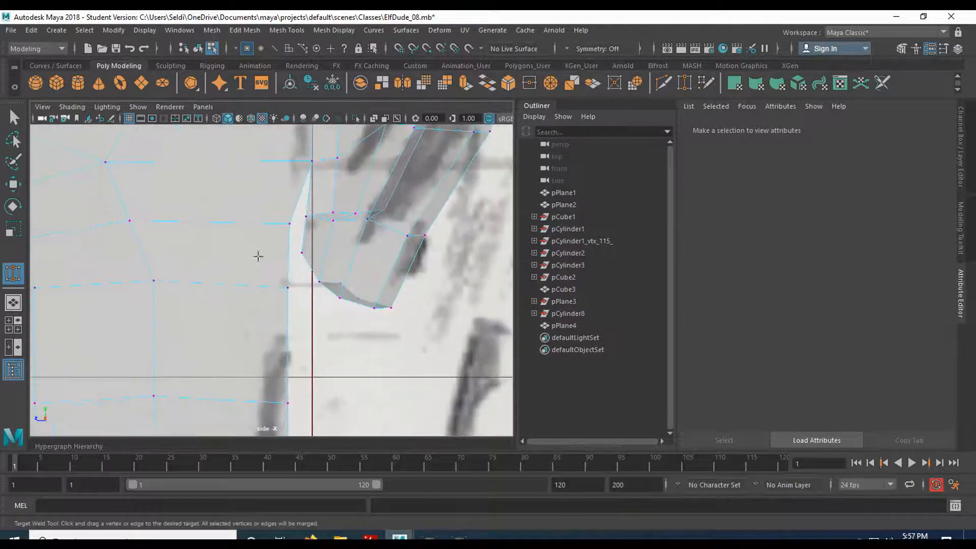
{"action": "left_click_drag", "start_coordinate": [297, 216], "coordinate": [305, 216]}
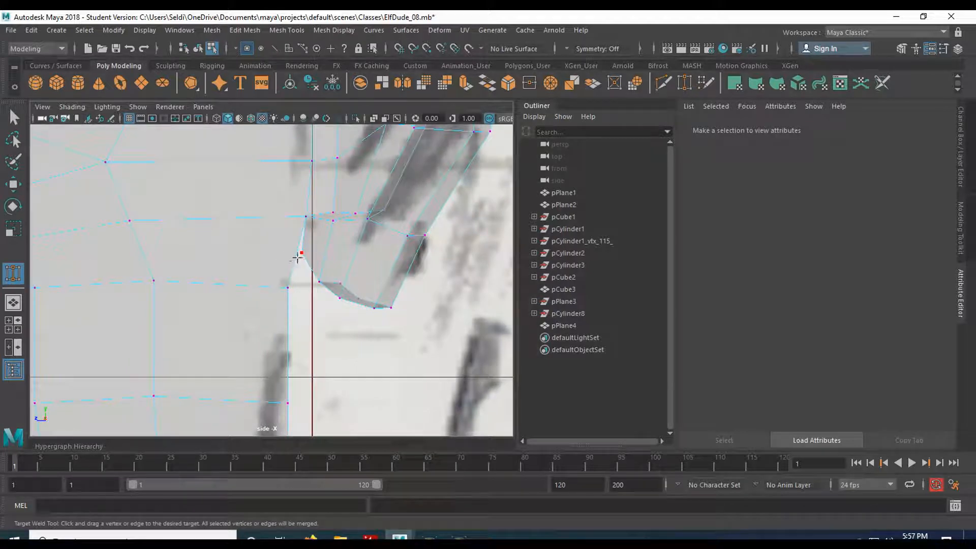
{"action": "left_click_drag", "start_coordinate": [280, 285], "coordinate": [272, 272]}
- Raise the welded border vertex beside the ear lobe in the perspective view and adjust the lobe's bottom vertices
{"action": "key", "text": "space"}
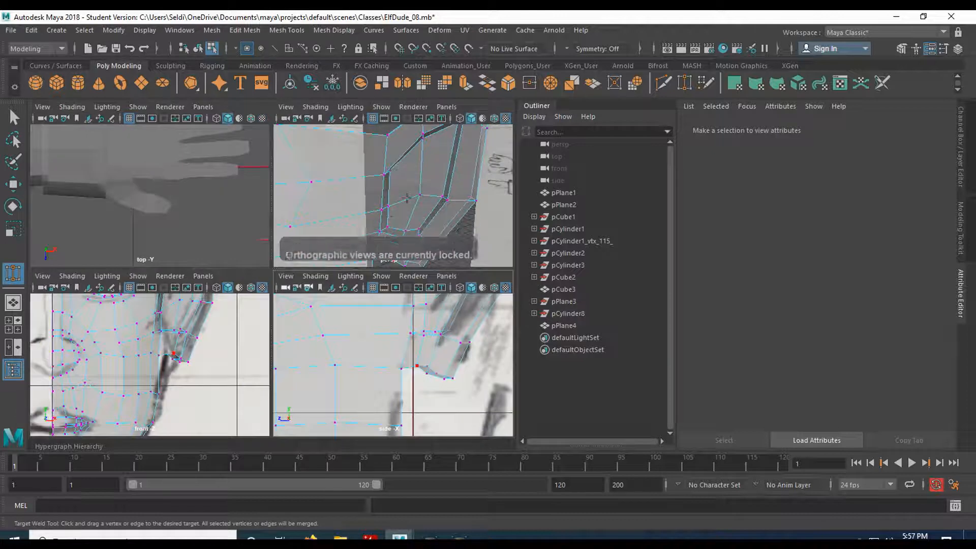
{"action": "key", "text": "space"}
{"action": "left_click_drag", "start_coordinate": [295, 290], "coordinate": [227, 359], "text": "alt"}
{"action": "key", "text": "q"}
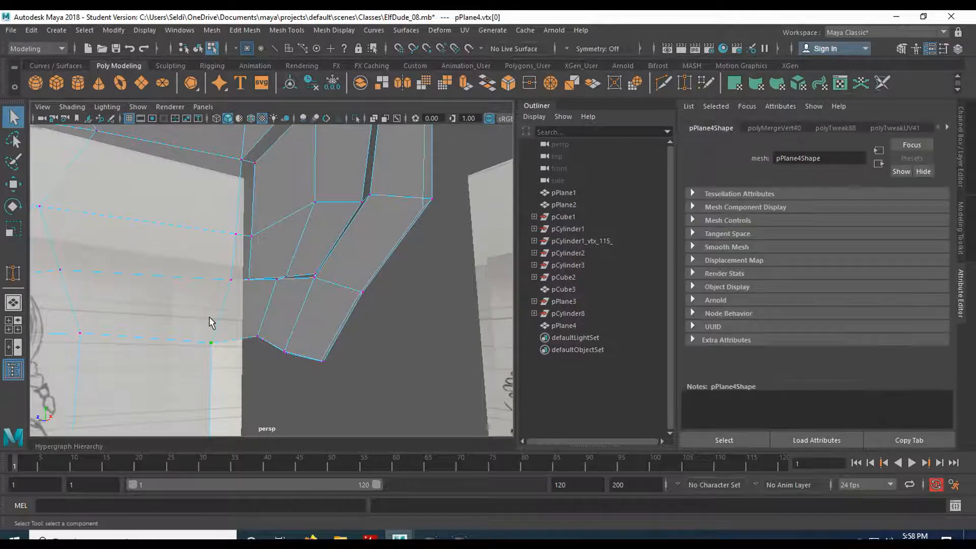
{"action": "key", "text": "w"}
{"action": "left_click_drag", "start_coordinate": [212, 304], "coordinate": [212, 288]}
{"action": "left_click", "coordinate": [250, 321]}
{"action": "left_click_drag", "start_coordinate": [280, 360], "coordinate": [315, 354]}
{"action": "left_click_drag", "start_coordinate": [286, 295], "coordinate": [220, 357]}
- In the front view, lower the vertices of the cheek row from beside the nostril out to the ear lobe one by one
{"action": "key", "text": "space"}
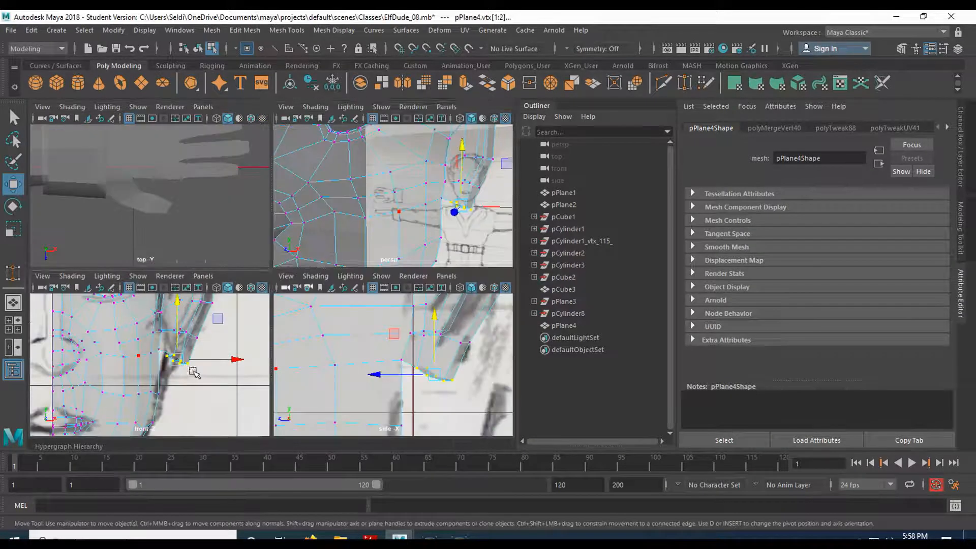
{"action": "key", "text": "space"}
{"action": "scroll", "coordinate": [266, 298], "scroll_direction": "up", "scroll_amount": 5}
{"action": "middle_click_drag", "start_coordinate": [292, 313], "coordinate": [257, 283], "text": "alt"}
{"action": "left_click", "coordinate": [266, 270]}
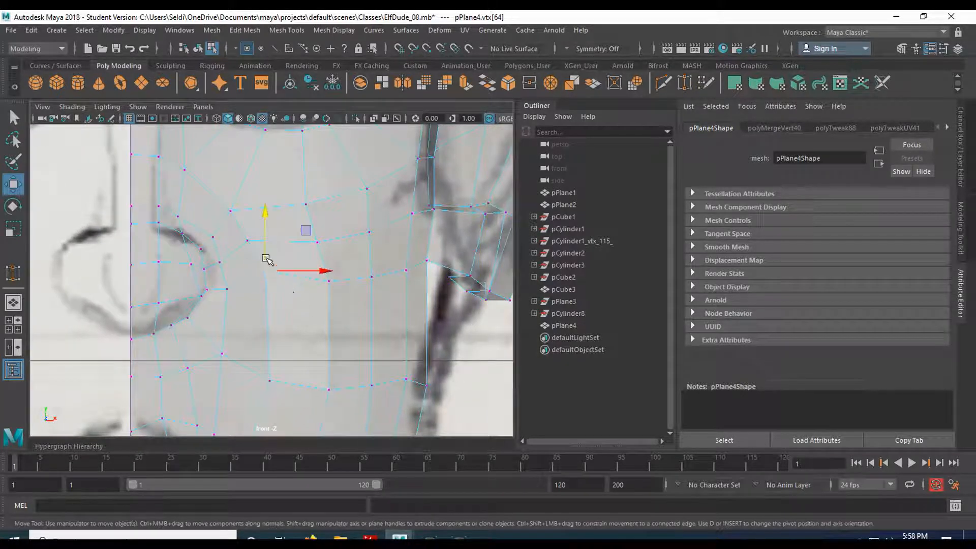
{"action": "left_click_drag", "start_coordinate": [261, 226], "coordinate": [262, 260]}
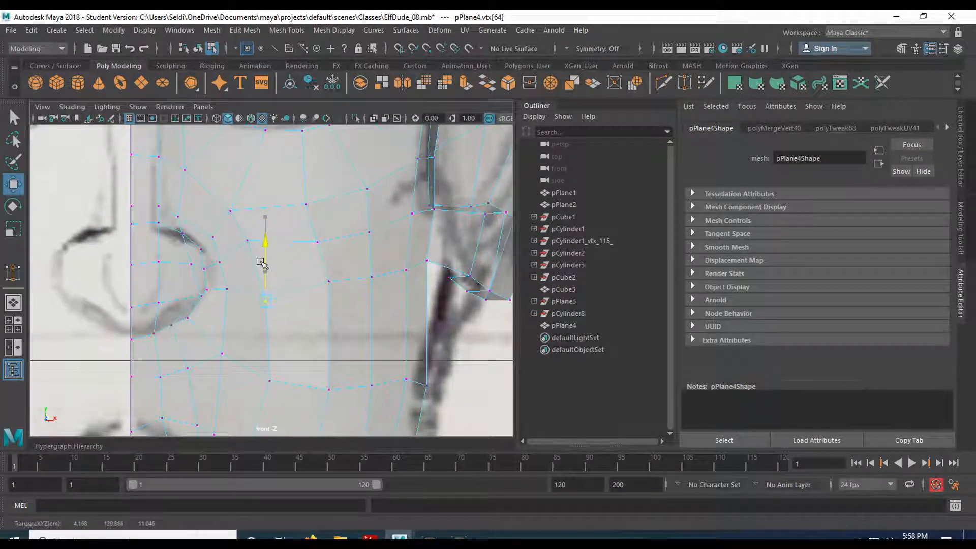
{"action": "left_click", "coordinate": [328, 281]}
{"action": "left_click_drag", "start_coordinate": [331, 240], "coordinate": [387, 290]}
{"action": "left_click_drag", "start_coordinate": [376, 247], "coordinate": [378, 277]}
{"action": "left_click", "coordinate": [406, 270]}
{"action": "left_click_drag", "start_coordinate": [405, 239], "coordinate": [407, 261]}
{"action": "left_click", "coordinate": [426, 261]}
{"action": "left_click_drag", "start_coordinate": [425, 221], "coordinate": [427, 230]}
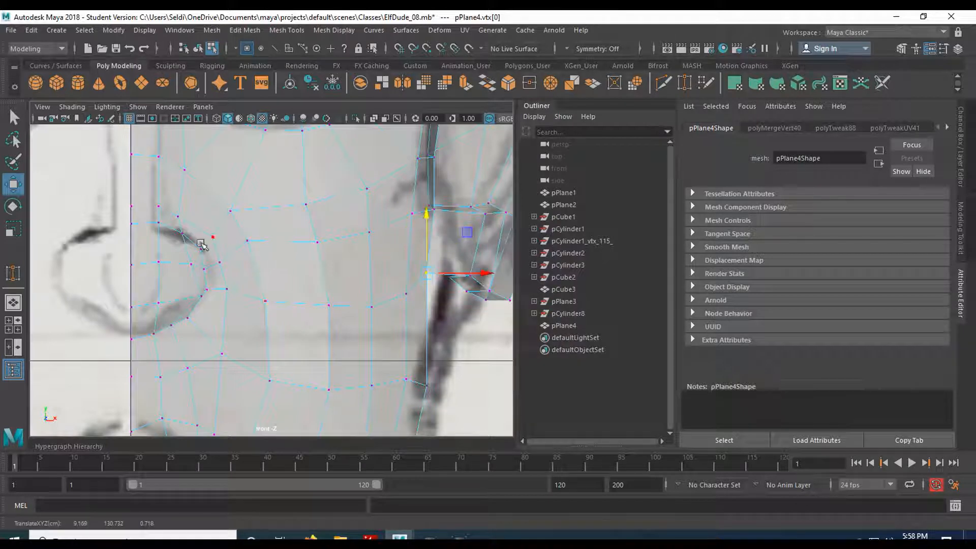
- In the side view, select and adjust the vertices at the underside of the nose tip
{"action": "key", "text": "space"}
{"action": "key", "text": "space"}
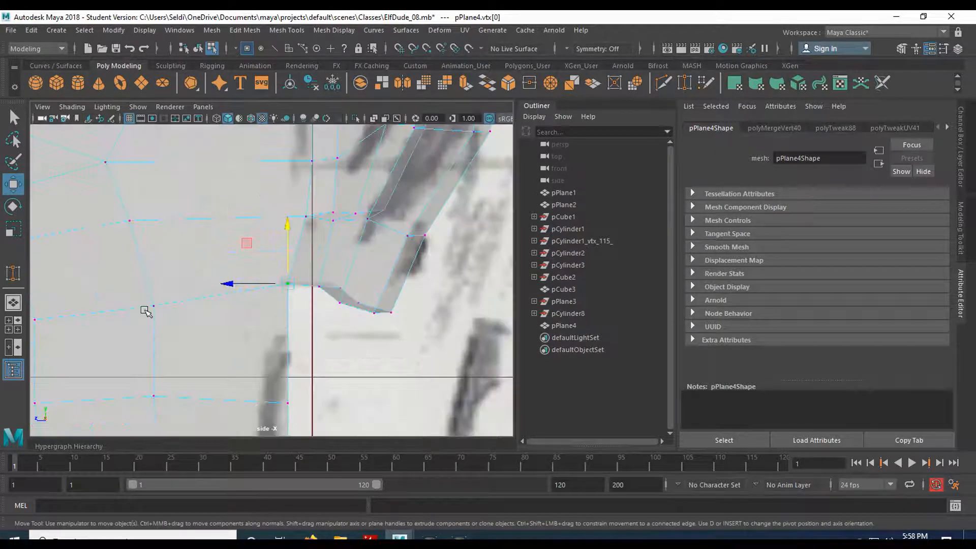
{"action": "middle_click_drag", "start_coordinate": [122, 283], "coordinate": [401, 272], "text": "alt"}
{"action": "middle_click_drag", "start_coordinate": [173, 311], "coordinate": [304, 309], "text": "alt"}
{"action": "scroll", "coordinate": [243, 303], "scroll_direction": "up", "scroll_amount": 3}
{"action": "mouse_move", "coordinate": [98, 240]}
{"action": "left_mouse_down"}
{"action": "mouse_move", "coordinate": [168, 267]}
{"action": "mouse_move", "coordinate": [107, 250]}
{"action": "left_mouse_up"}
{"action": "mouse_move", "coordinate": [75, 296]}
{"action": "left_mouse_down"}
{"action": "mouse_move", "coordinate": [119, 327]}
{"action": "mouse_move", "coordinate": [81, 313]}
{"action": "left_mouse_up"}
- In the perspective view, reposition the vertex on the side of the nose below the inner eye corner
{"action": "key", "text": "space"}
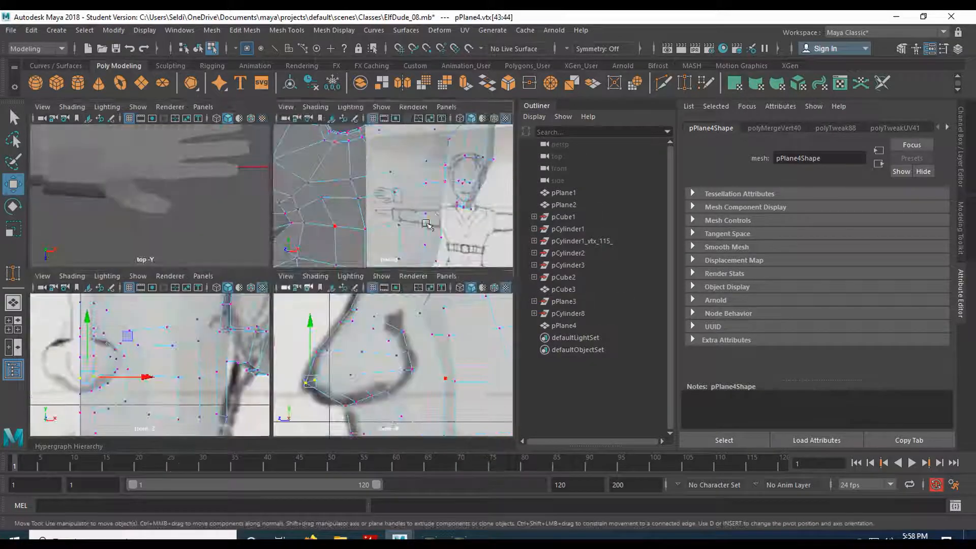
{"action": "key", "text": "space"}
{"action": "right_click_drag", "start_coordinate": [193, 305], "coordinate": [273, 314], "text": "alt"}
{"action": "mouse_move", "coordinate": [144, 288]}
{"action": "middle_mouse_down", "text": "alt"}
{"action": "mouse_move", "coordinate": [175, 284]}
{"action": "mouse_move", "coordinate": [236, 310]}
{"action": "mouse_move", "coordinate": [154, 286]}
{"action": "middle_mouse_up", "text": "alt"}
{"action": "left_click", "coordinate": [101, 244]}
{"action": "left_click_drag", "start_coordinate": [103, 243], "coordinate": [117, 248]}
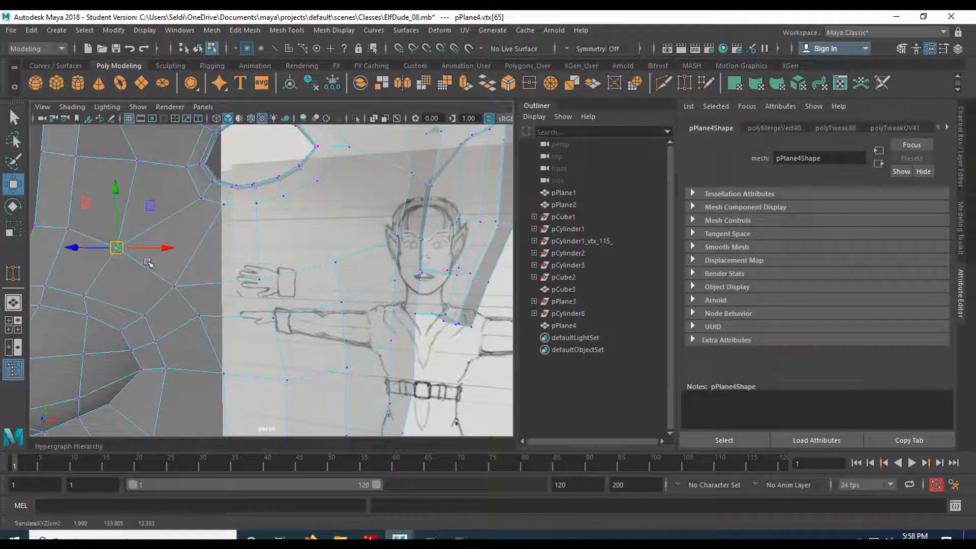
- Adjust the neighbouring vertices between the nose bridge and the upper cheek to even out their spacing
{"action": "key", "text": "space"}
- Return the half-head mesh to object mode in the perspective view and save the scene
{"action": "key", "text": "space"}
{"action": "middle_click_drag", "start_coordinate": [305, 290], "coordinate": [325, 333], "text": "alt"}
{"action": "left_click_drag", "start_coordinate": [238, 299], "coordinate": [259, 305]}
{"action": "middle_click_drag", "start_coordinate": [262, 340], "coordinate": [255, 280], "text": "alt"}
{"action": "left_click", "coordinate": [204, 299]}
{"action": "left_click_drag", "start_coordinate": [204, 299], "coordinate": [227, 306]}
{"action": "key", "text": "space"}
{"action": "key", "text": "space"}
{"action": "right_click_drag", "start_coordinate": [312, 282], "coordinate": [267, 243], "text": "alt"}
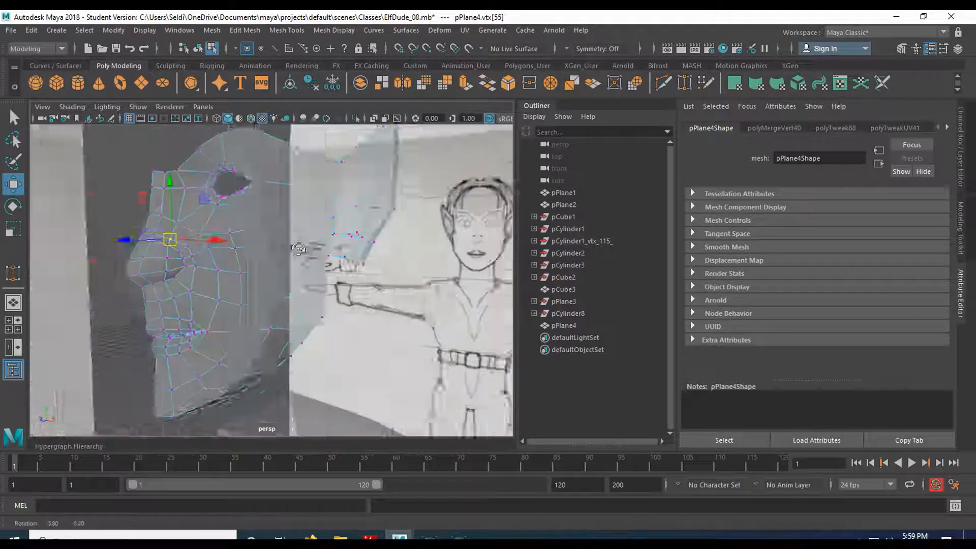
{"action": "left_click_drag", "start_coordinate": [267, 243], "coordinate": [293, 258], "text": "alt"}
{"action": "key", "text": "q"}
{"action": "right_click_drag", "start_coordinate": [274, 229], "coordinate": [330, 178]}
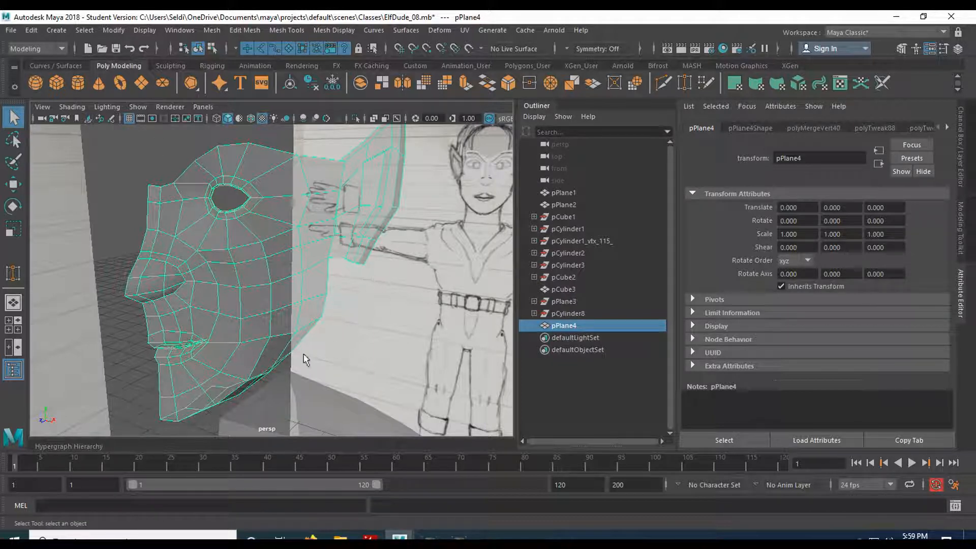
{"action": "left_click", "coordinate": [10, 30]}
{"action": "key", "text": "Escape"}
{"action": "left_click", "coordinate": [456, 285]}
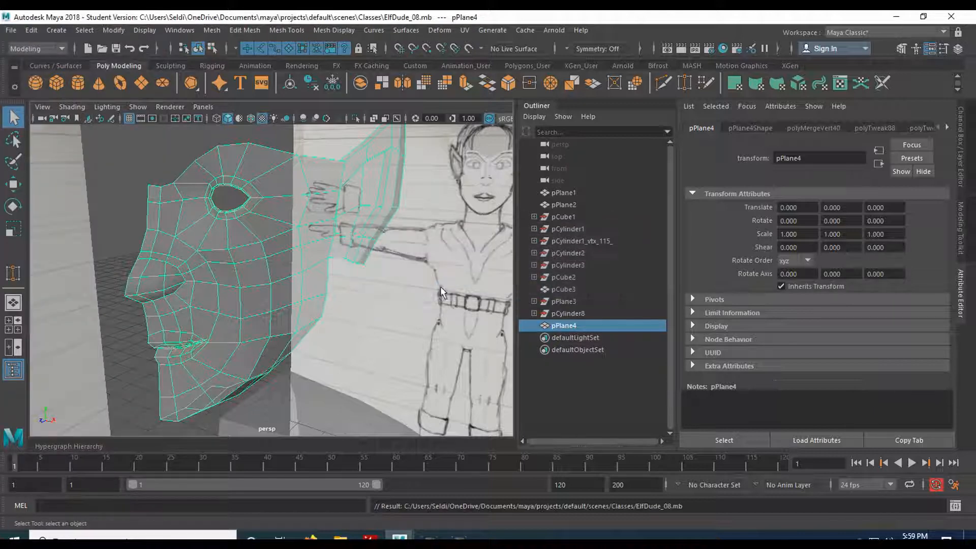